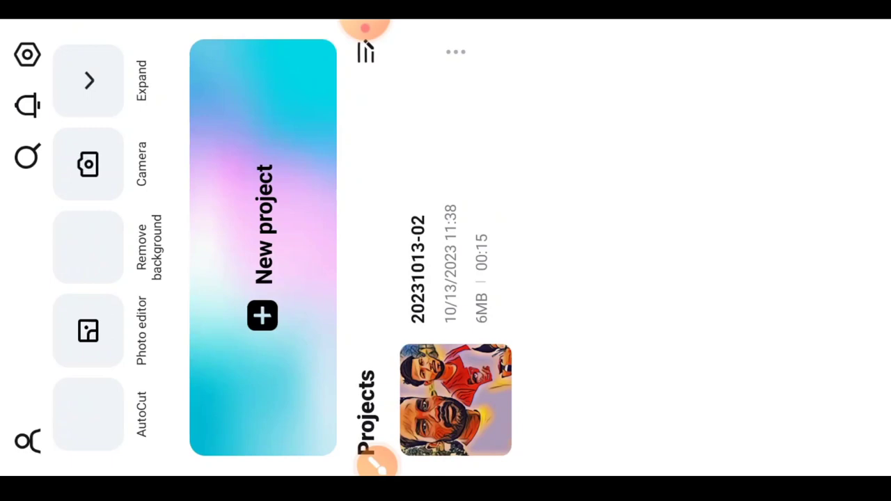
Start a new project from Photos, picking the cartoon portrait and the crouching-man road photo.
click(263, 247)
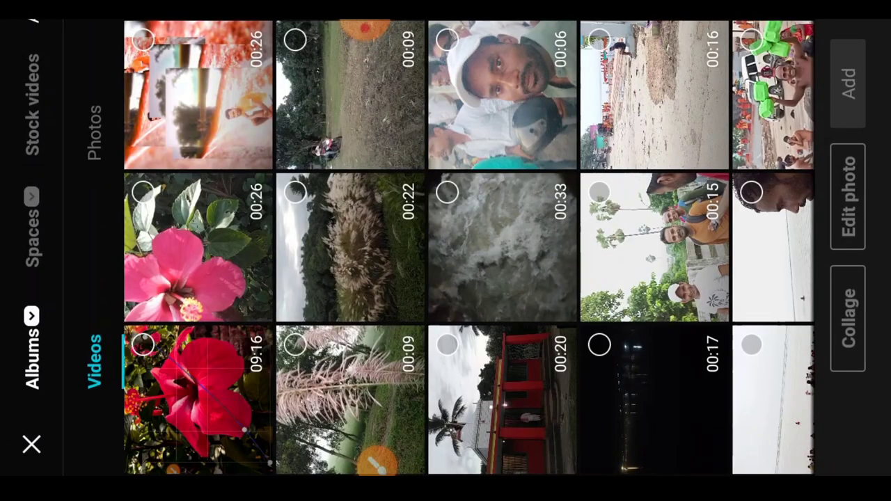
click(94, 133)
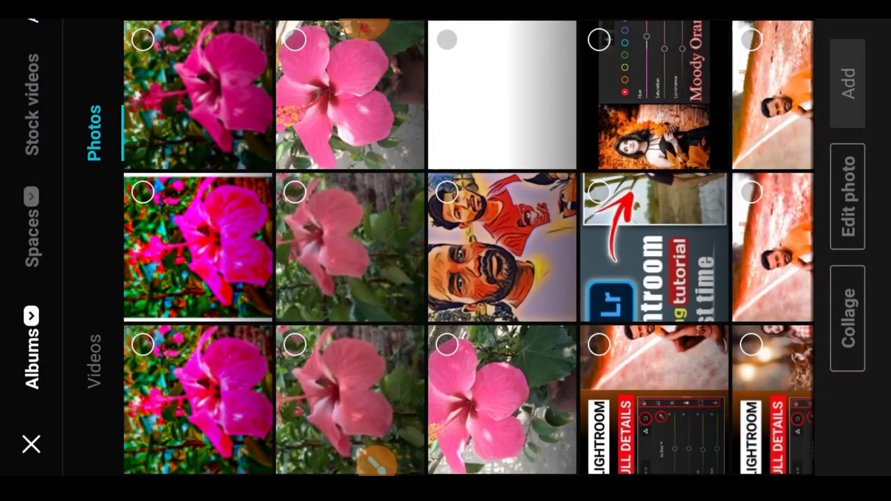
click(447, 193)
scroll(416, 247, down, 5)
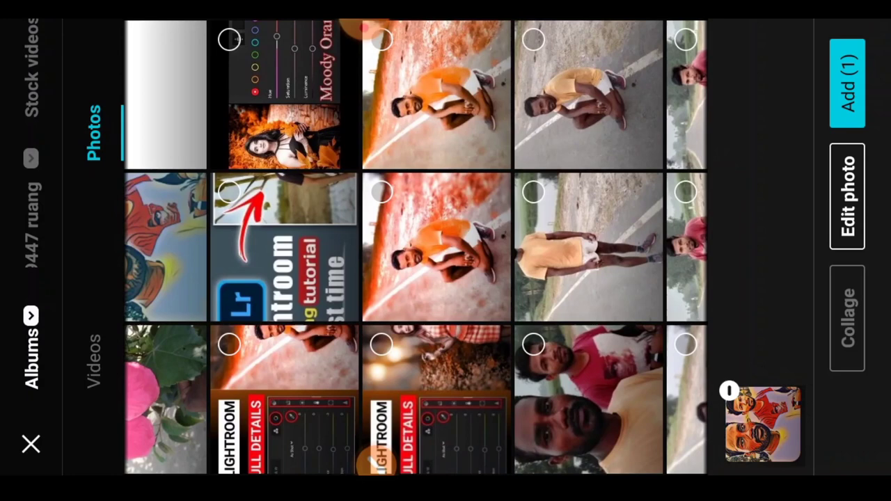
click(381, 192)
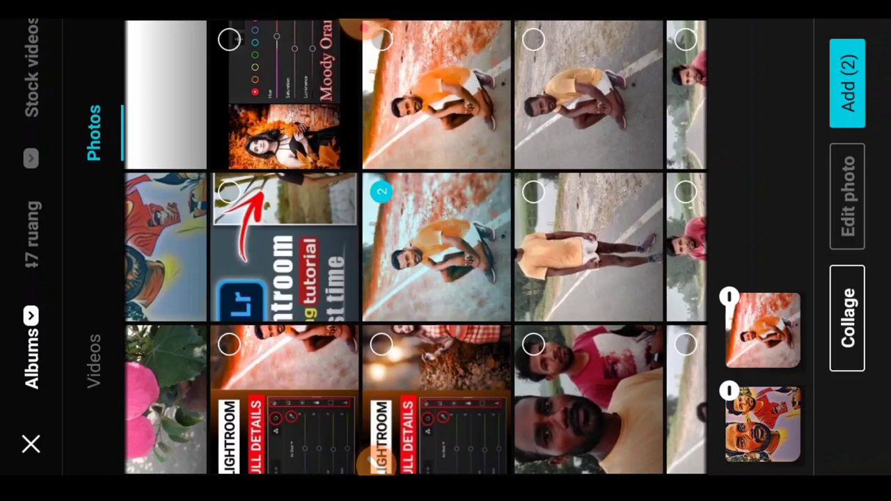
scroll(416, 247, down, 3)
scroll(416, 247, down, 2)
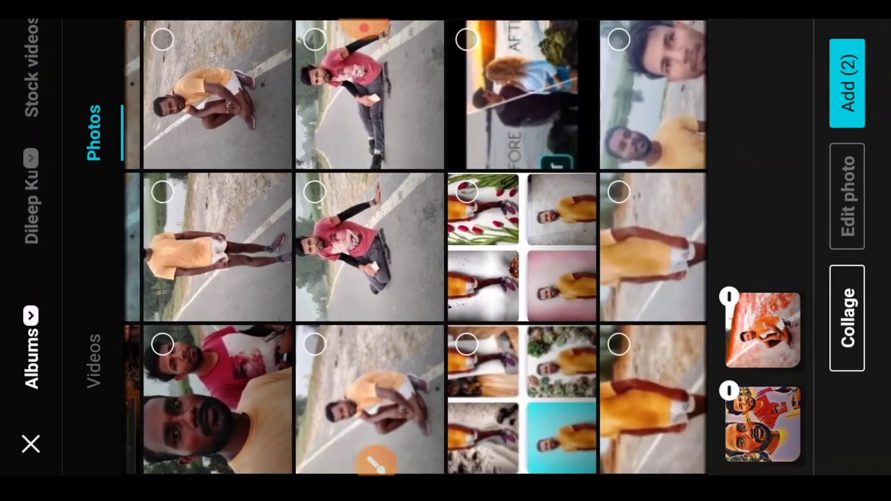
Pick the four-photo collage, standing-man photo, second collage and pink flower, then add all six.
click(438, 344)
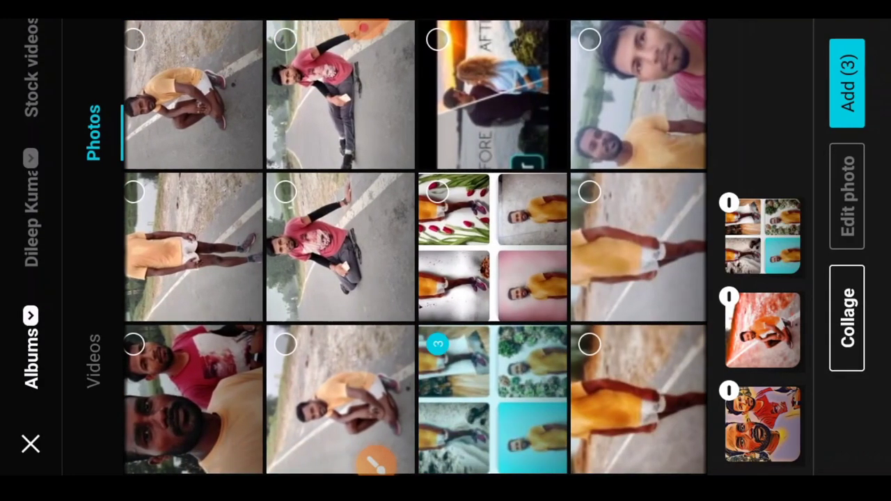
click(590, 344)
click(492, 247)
scroll(416, 248, down, 10)
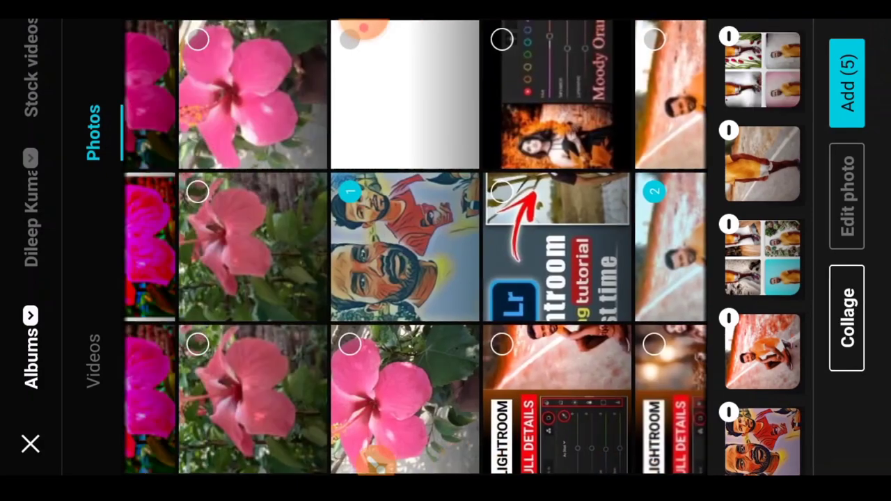
click(197, 247)
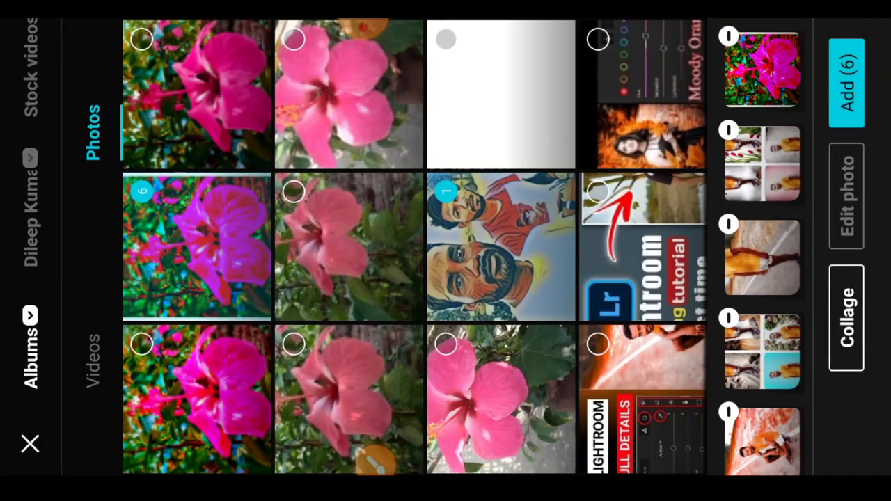
click(847, 83)
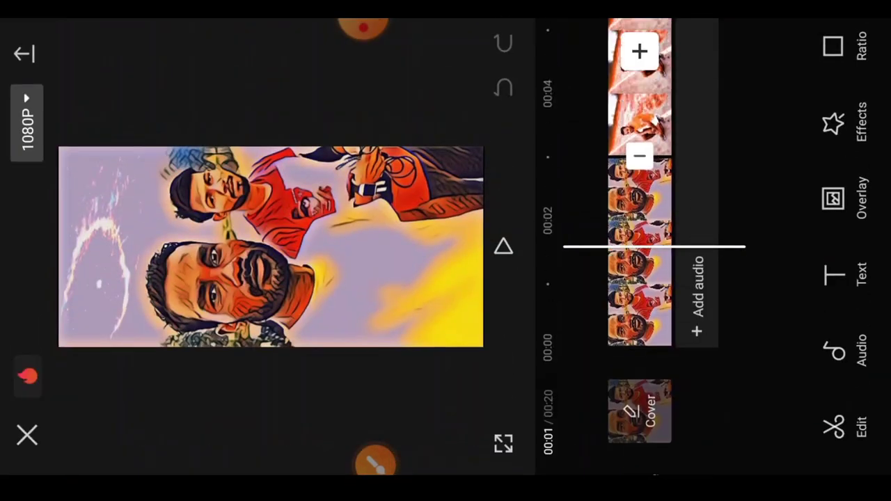
Delete the default CapCut Ending clip so the six-photo slideshow runs 00:18.
scroll(640, 248, down, 10)
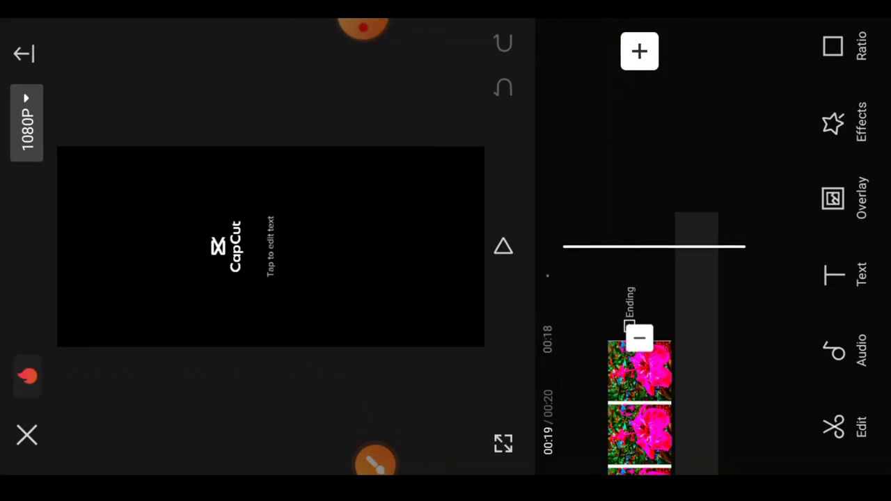
scroll(640, 313, up, 3)
click(639, 181)
click(752, 349)
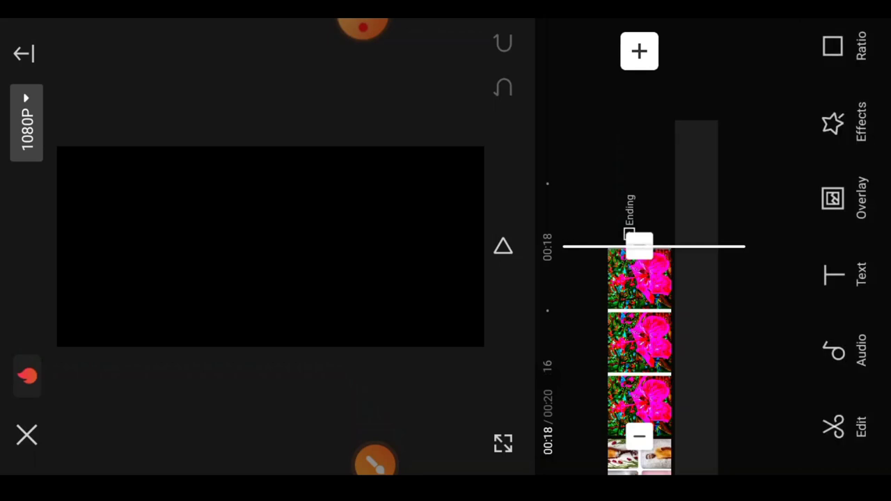
click(639, 209)
click(849, 70)
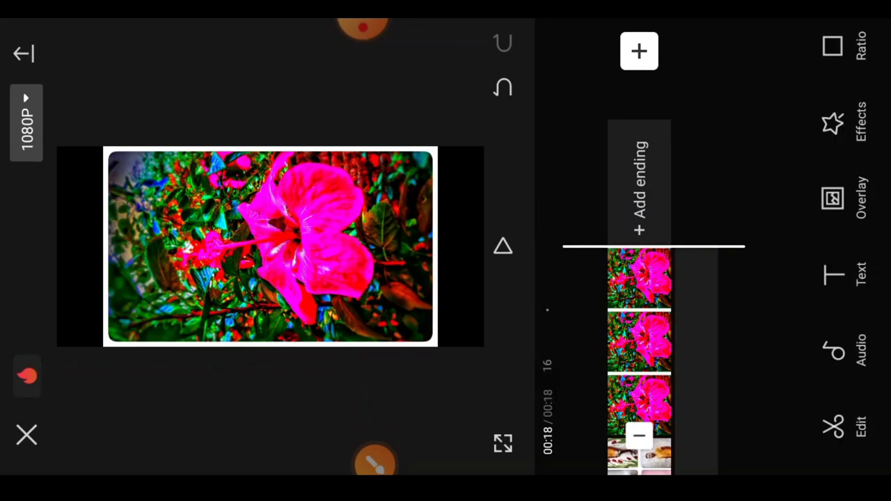
scroll(640, 348, up, 5)
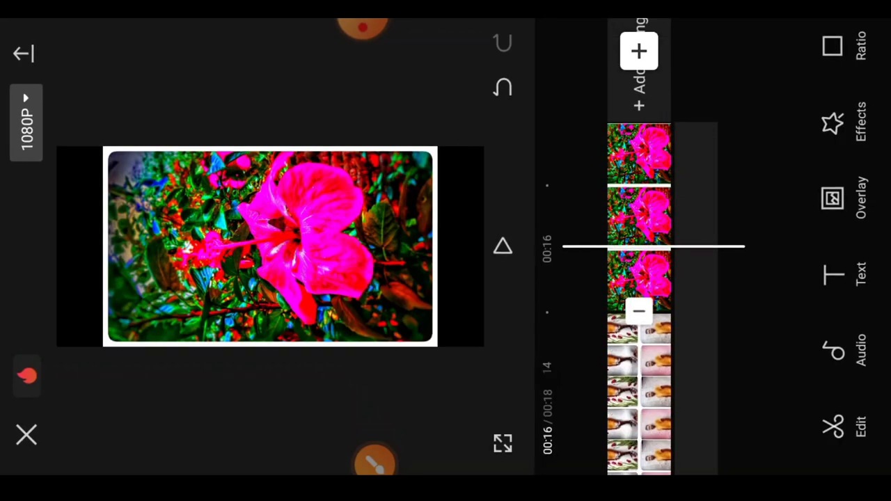
scroll(639, 348, down, 3)
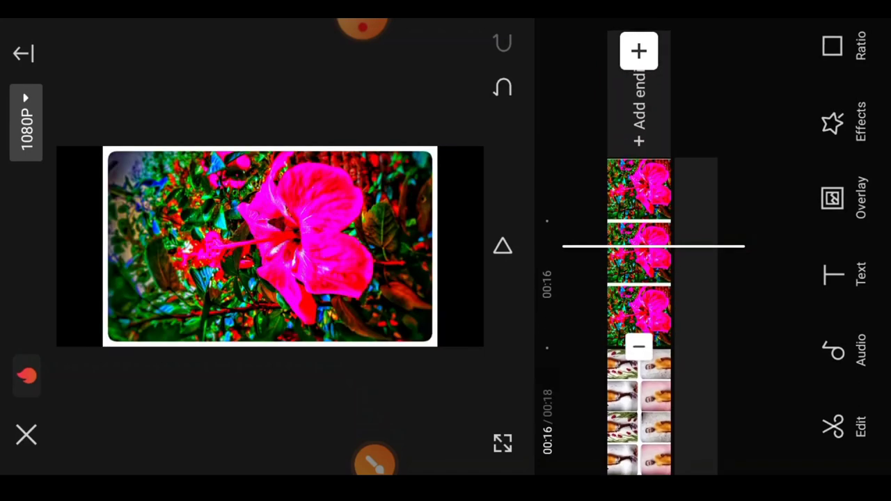
Nudge the flower photo in the frame and enlarge the collage to fill the frame width.
click(639, 278)
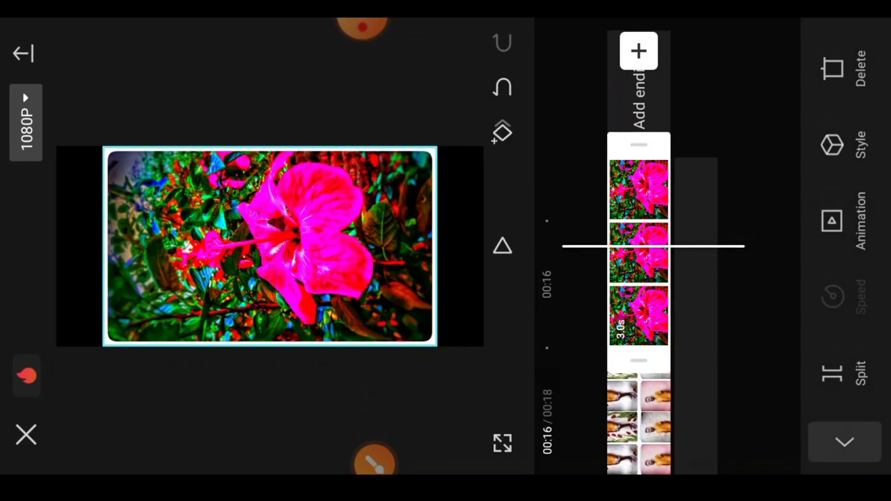
scroll(269, 245, up, 5)
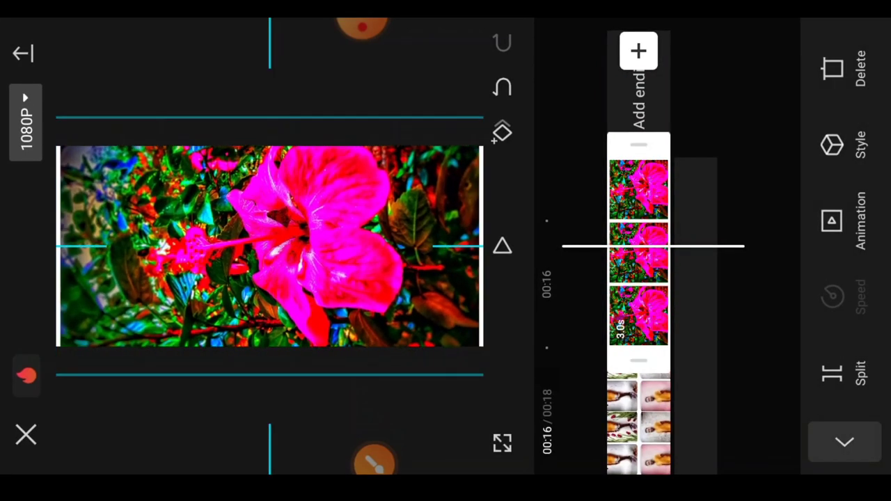
scroll(269, 246, up, 1)
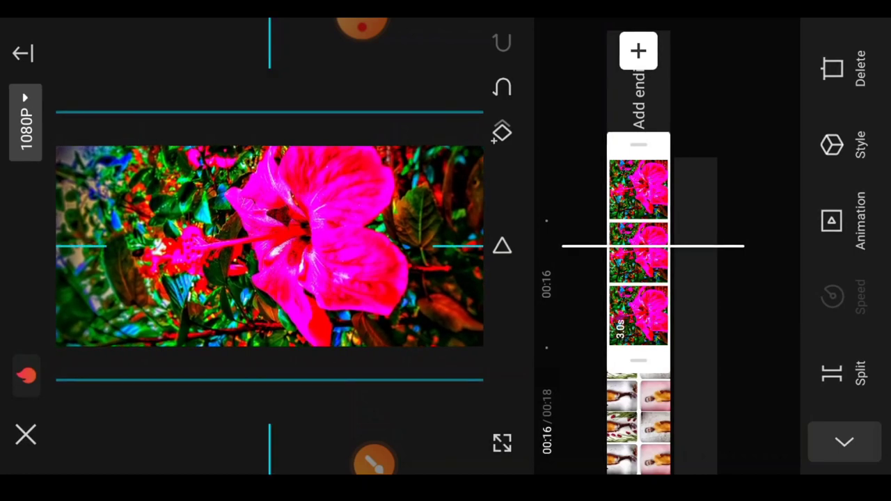
mouse_move(269, 246)
mouse_down()
mouse_move(270, 261)
mouse_move(270, 244)
mouse_up()
drag(696, 418, 696, 202)
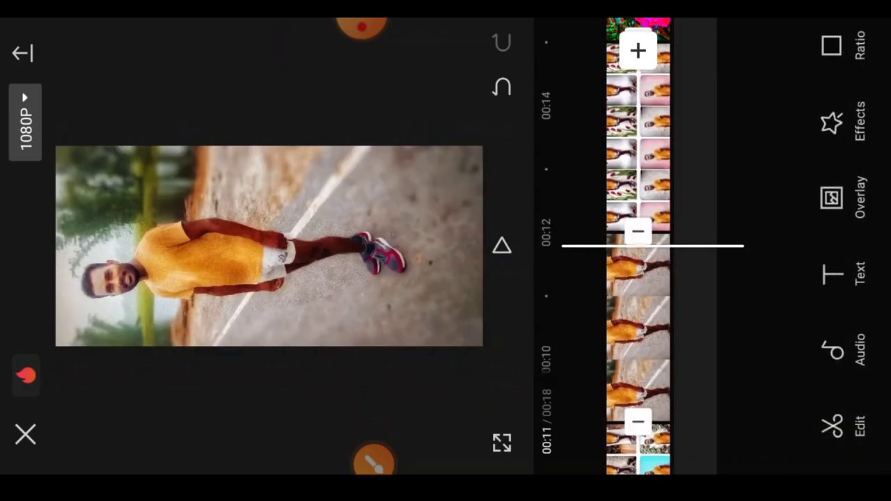
click(638, 209)
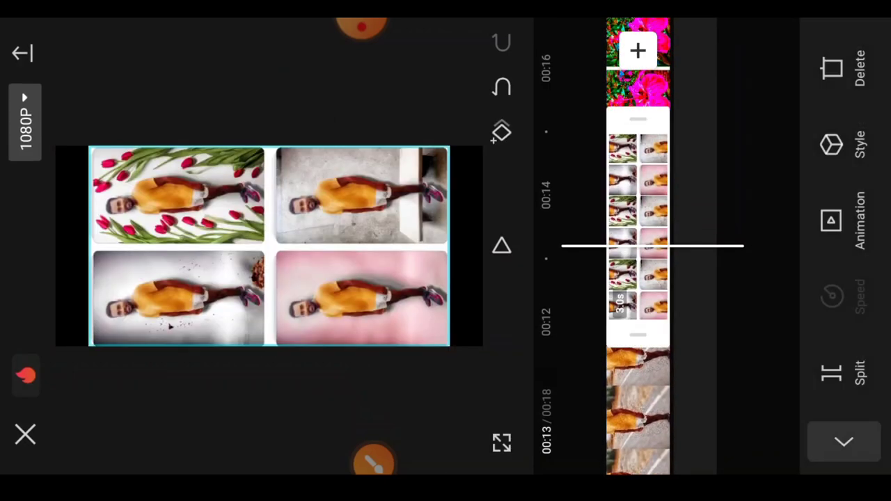
drag(269, 246, 293, 246)
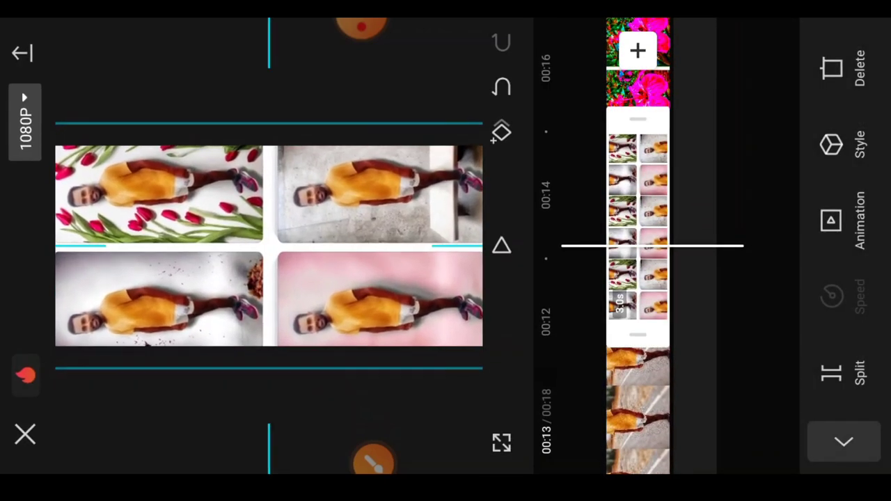
drag(696, 362, 696, 227)
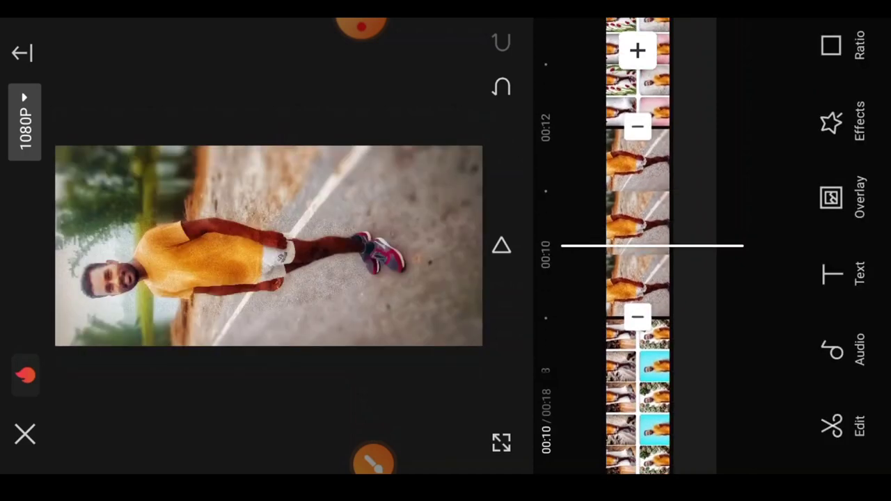
Enlarge and recentre the standing-man road photo so it fills the frame.
click(638, 208)
drag(270, 246, 295, 237)
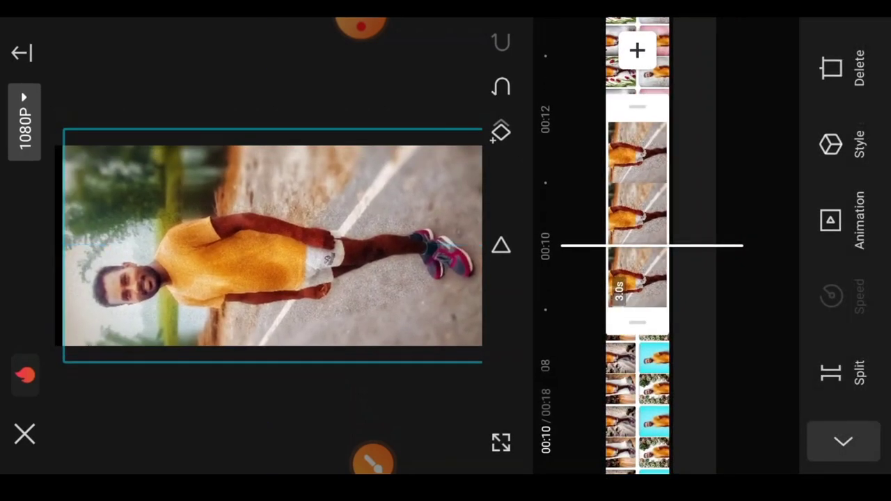
drag(269, 245, 279, 246)
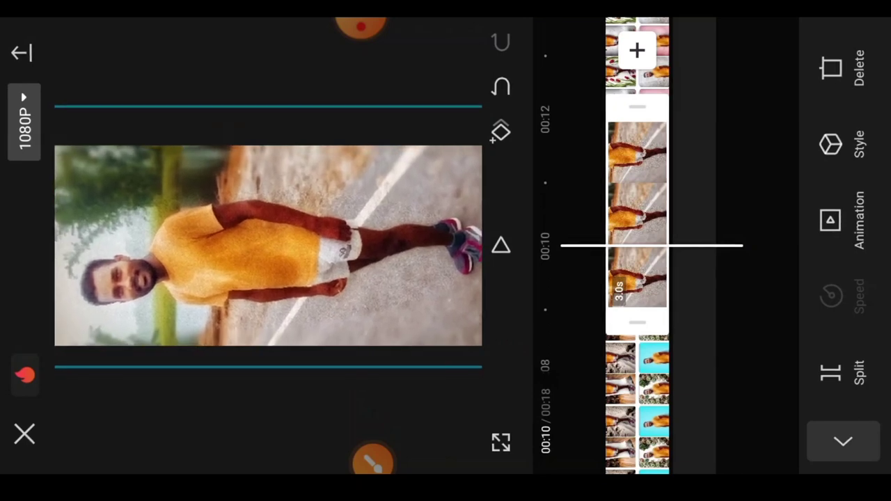
click(637, 209)
drag(637, 369, 637, 244)
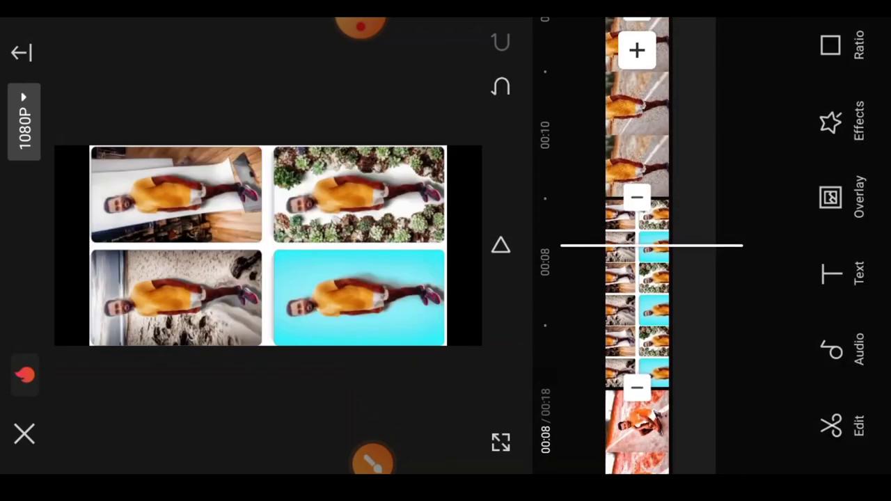
Enlarge the second collage and the orange runner photo, then return the timeline to 00:00.
click(637, 278)
drag(268, 245, 279, 246)
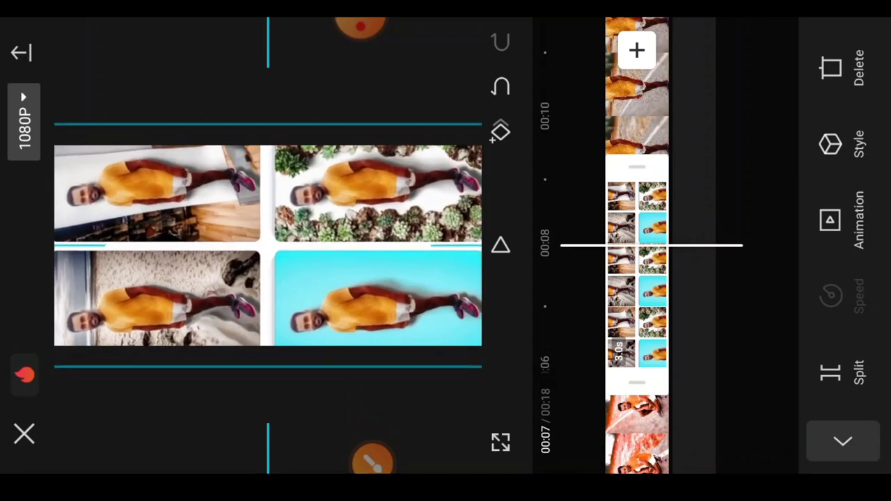
drag(637, 369, 637, 174)
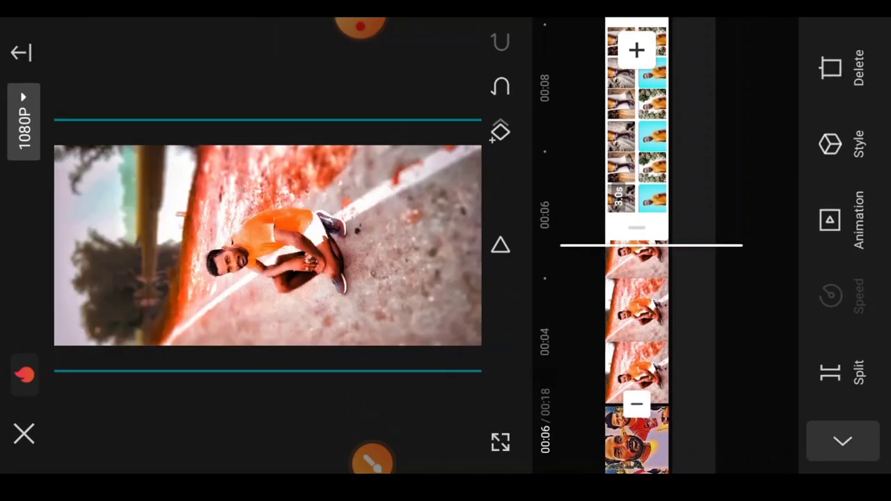
click(696, 279)
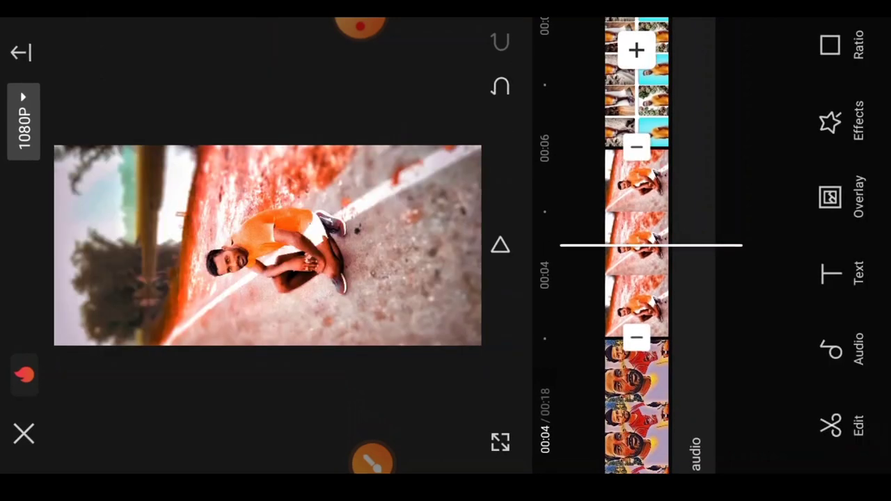
click(637, 279)
drag(268, 246, 278, 246)
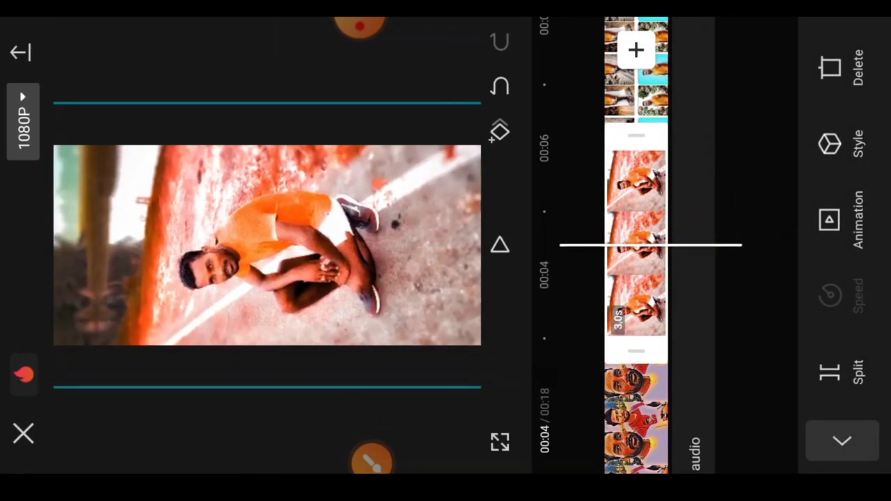
click(842, 440)
drag(637, 383, 637, 140)
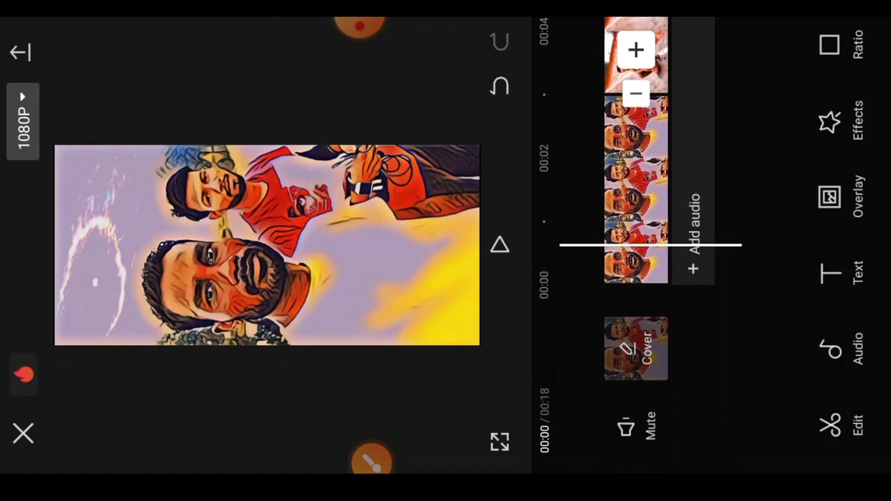
Add the Shake video effect from the Trending list over the opening cartoon portrait clip.
click(636, 195)
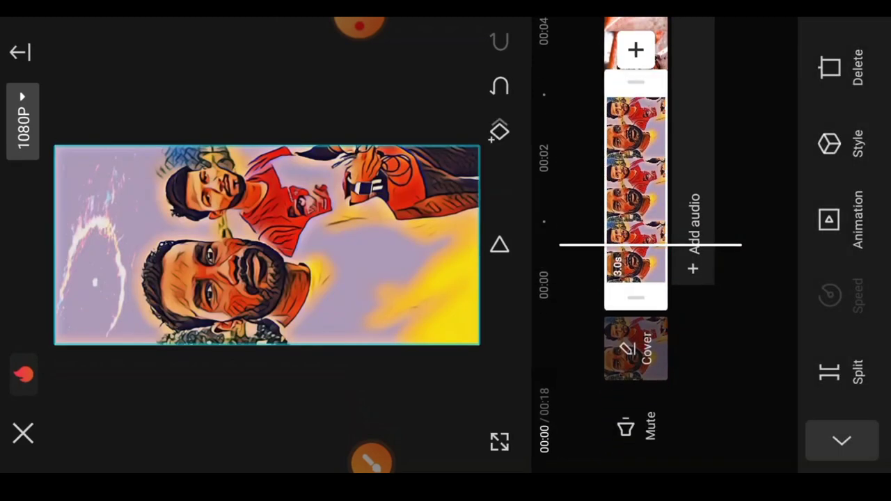
click(842, 440)
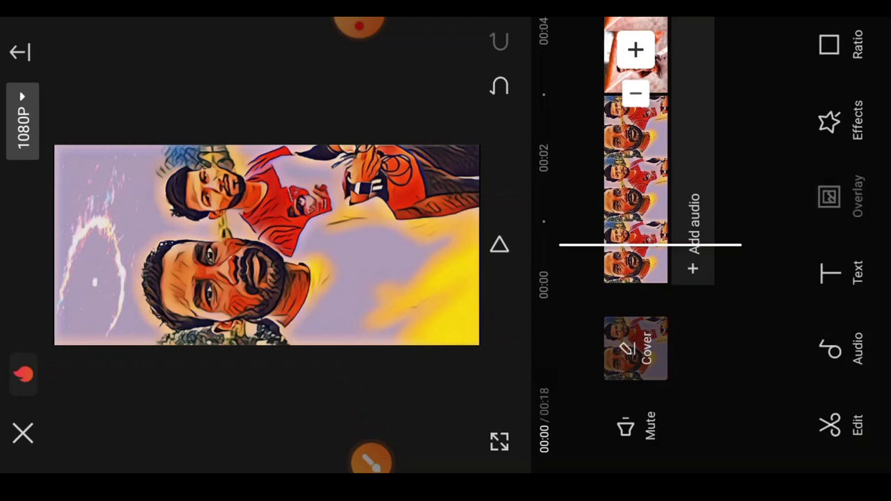
click(842, 196)
click(843, 440)
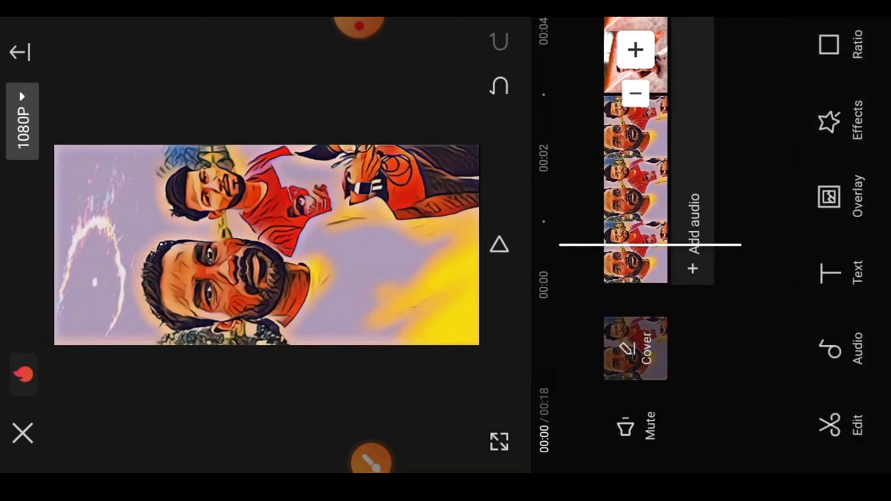
click(829, 123)
click(829, 339)
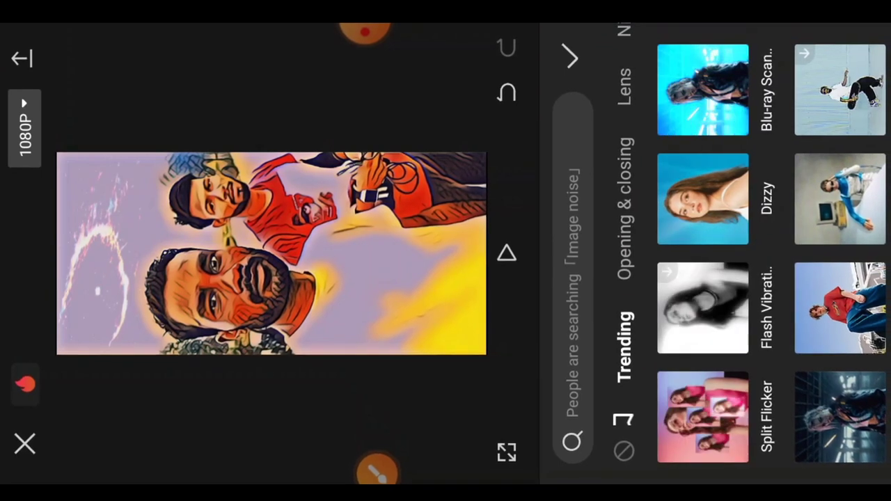
scroll(697, 251, down, 5)
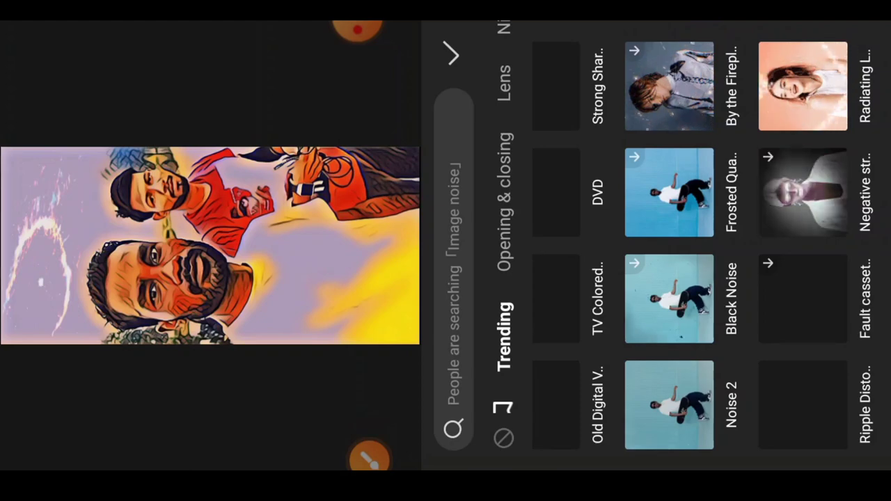
scroll(705, 245, down, 5)
scroll(706, 245, up, 2)
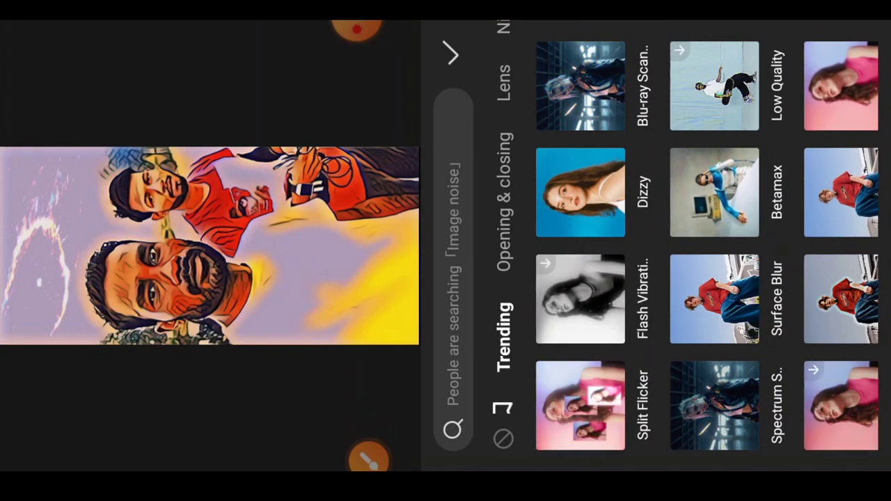
scroll(706, 244, right, 3)
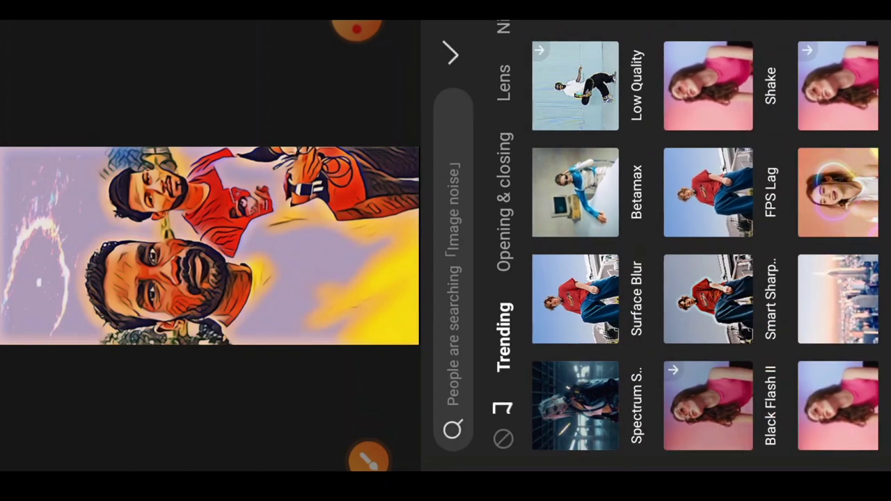
click(708, 85)
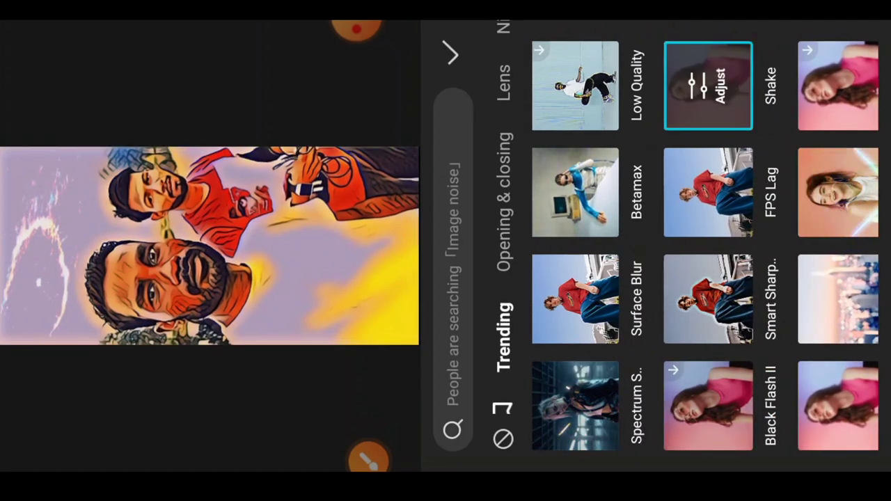
click(452, 55)
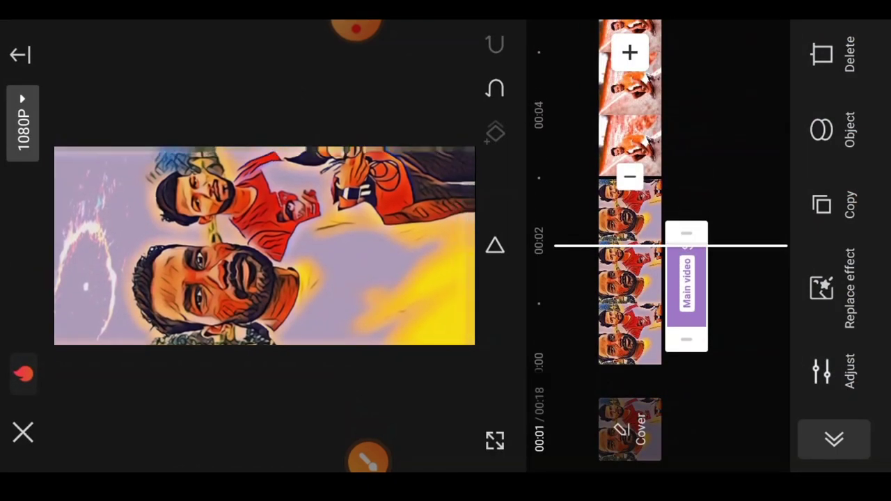
Trim the opening clip from 3.0 s to about 1.9 s, bringing the slideshow to 00:16.
click(629, 278)
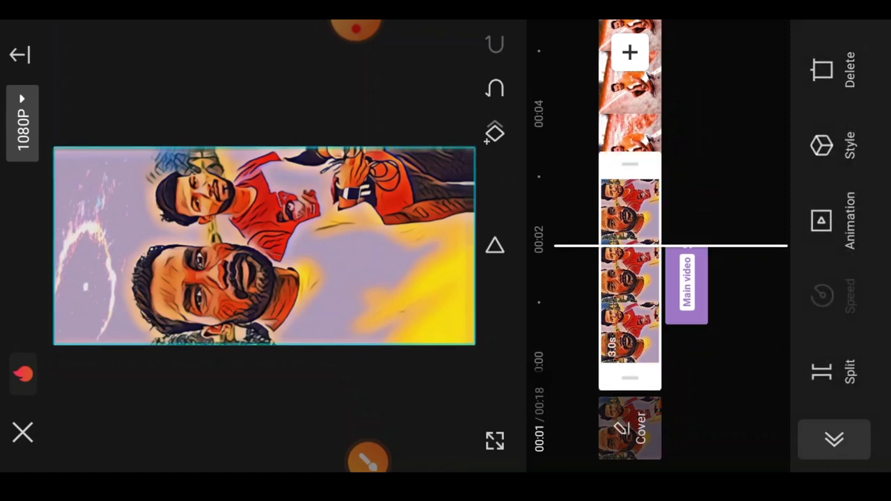
click(687, 282)
click(834, 439)
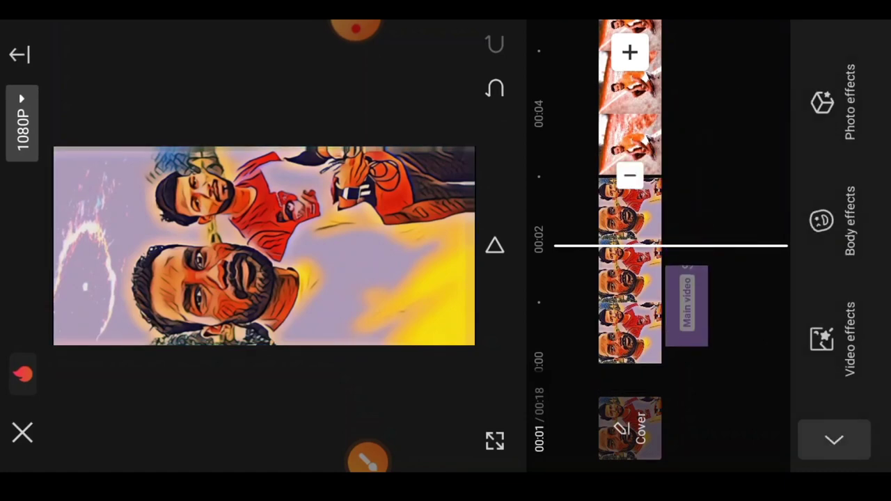
click(686, 324)
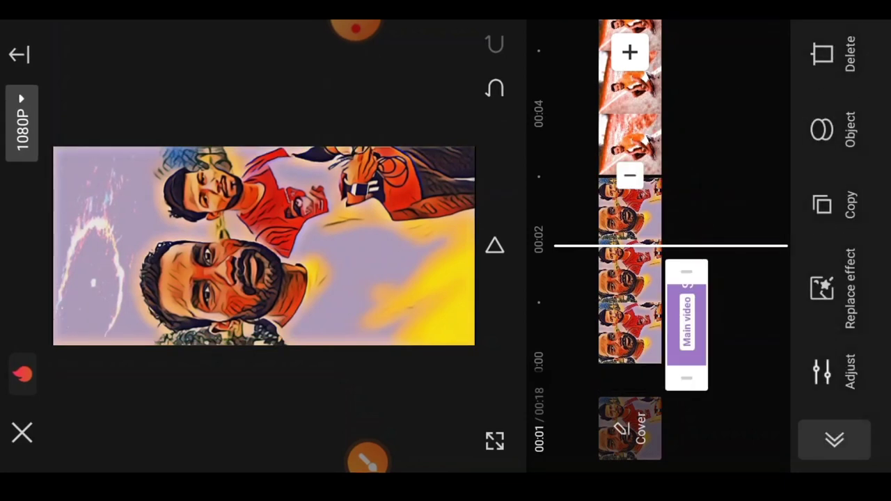
click(834, 438)
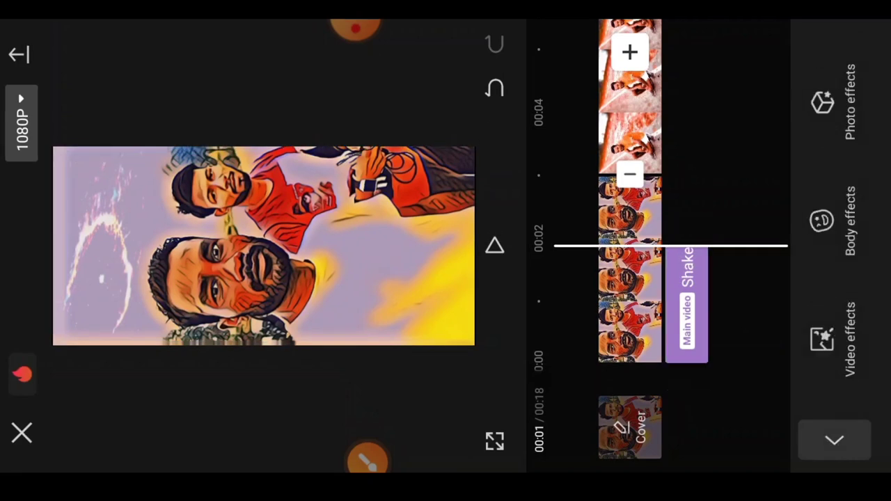
click(630, 299)
drag(630, 162, 630, 233)
click(834, 439)
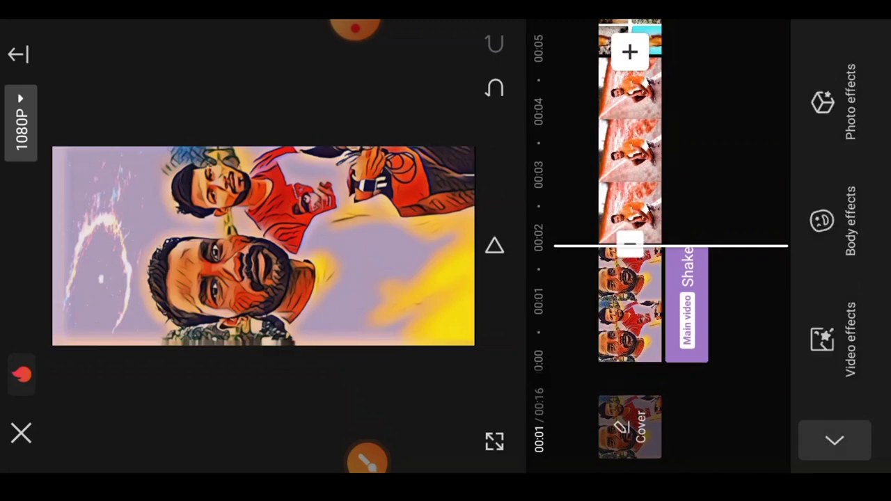
drag(731, 209, 731, 268)
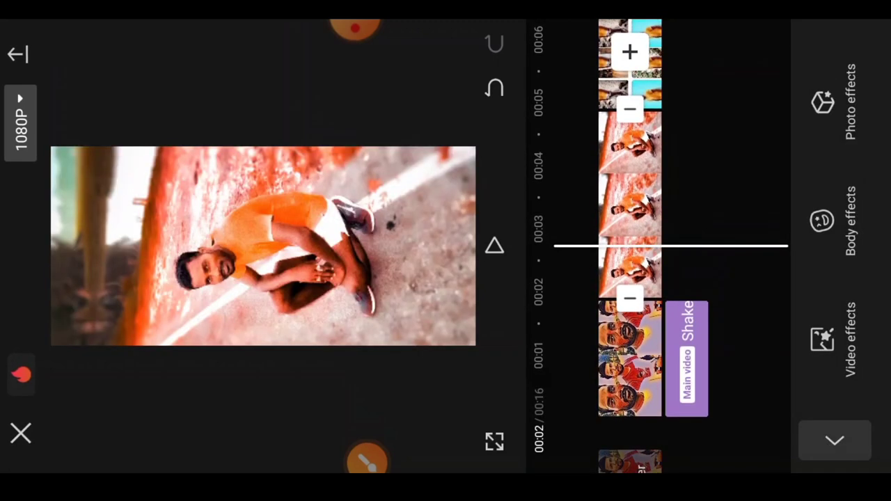
Trim the orange runner clip to about 2.2 seconds.
click(630, 209)
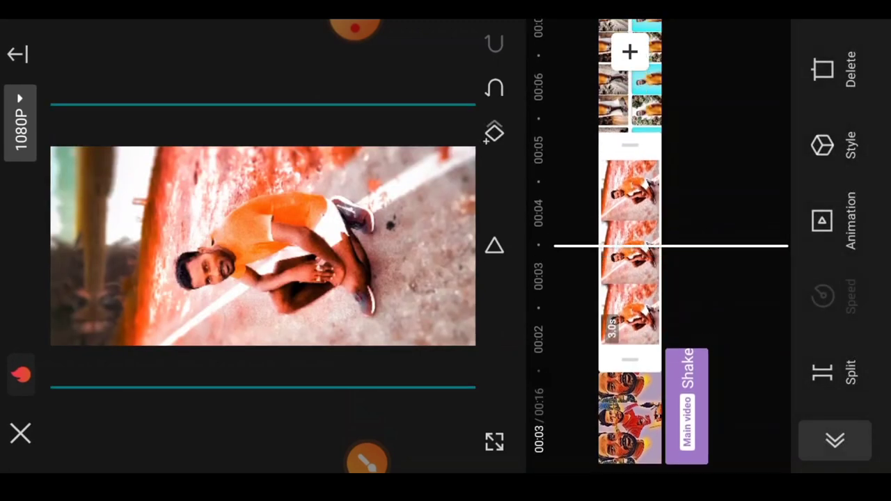
drag(731, 209, 731, 240)
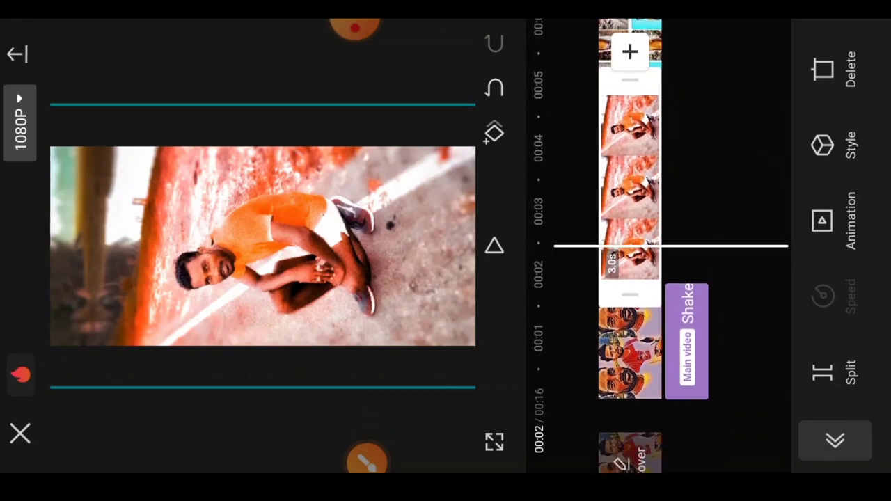
mouse_move(731, 209)
mouse_down()
mouse_move(731, 252)
mouse_move(731, 198)
mouse_up()
drag(630, 284, 630, 399)
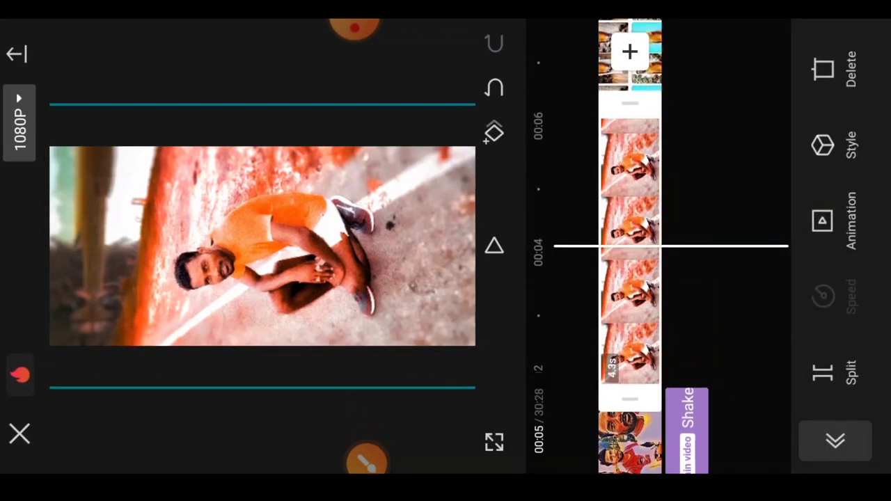
drag(630, 207, 630, 233)
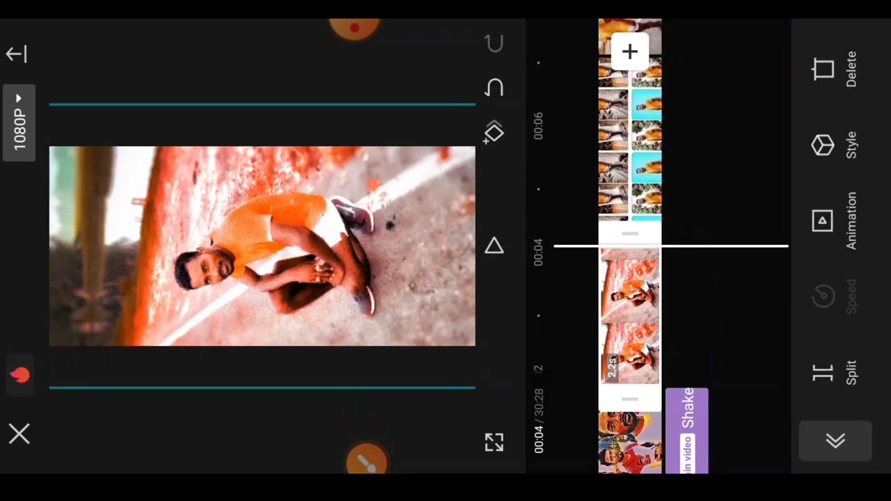
drag(732, 279, 731, 229)
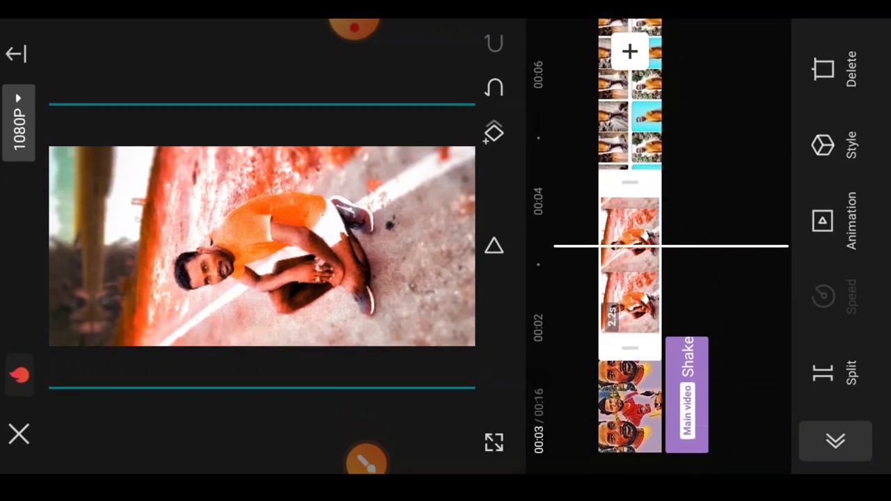
click(262, 246)
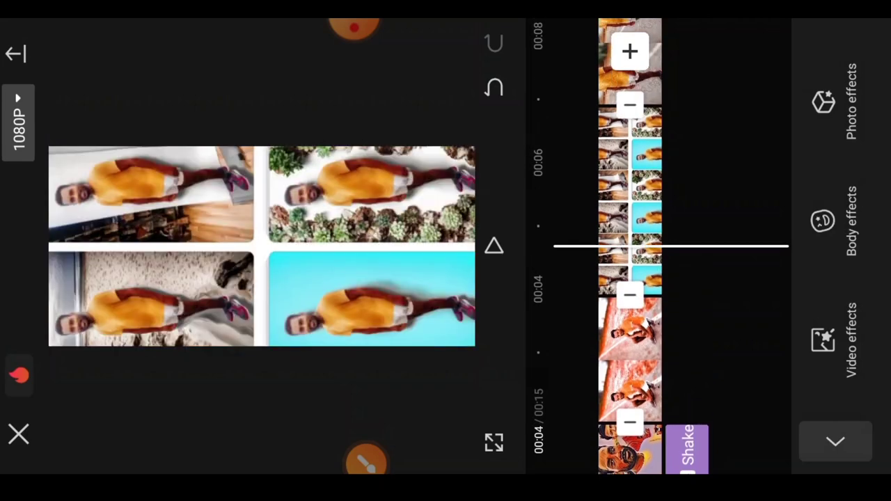
Shorten the four-photo collage clip to 2.0 seconds.
click(630, 223)
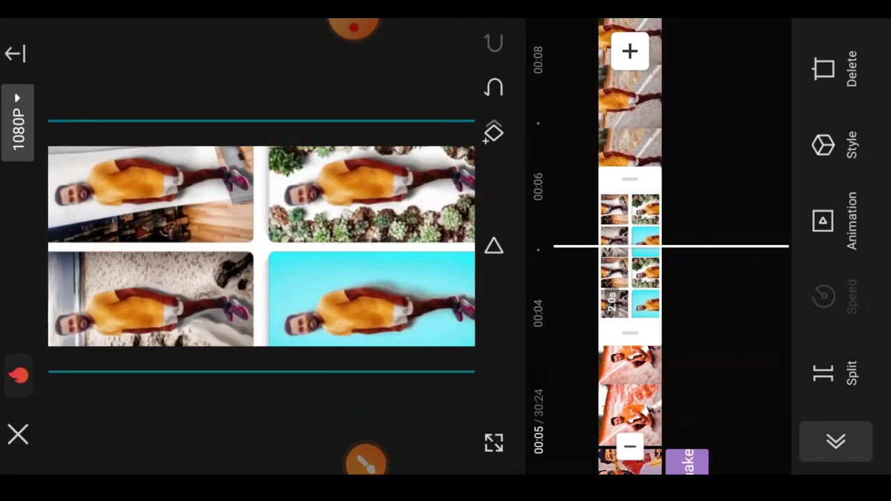
click(261, 246)
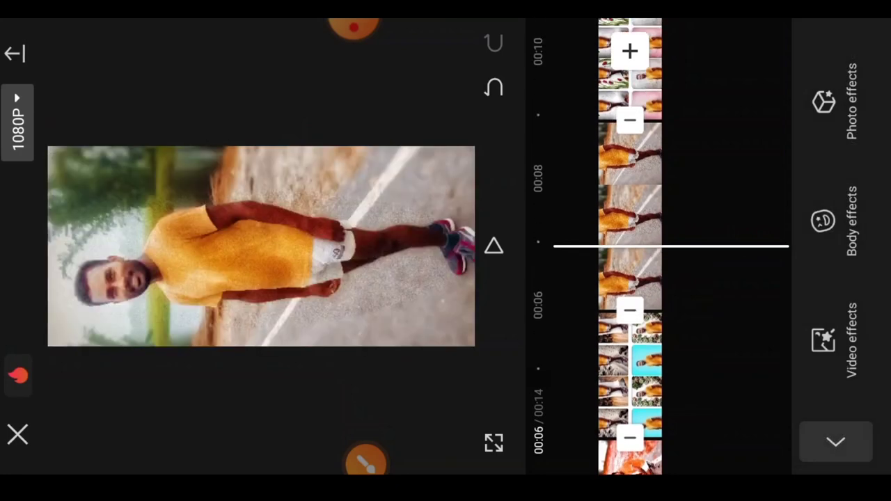
click(630, 209)
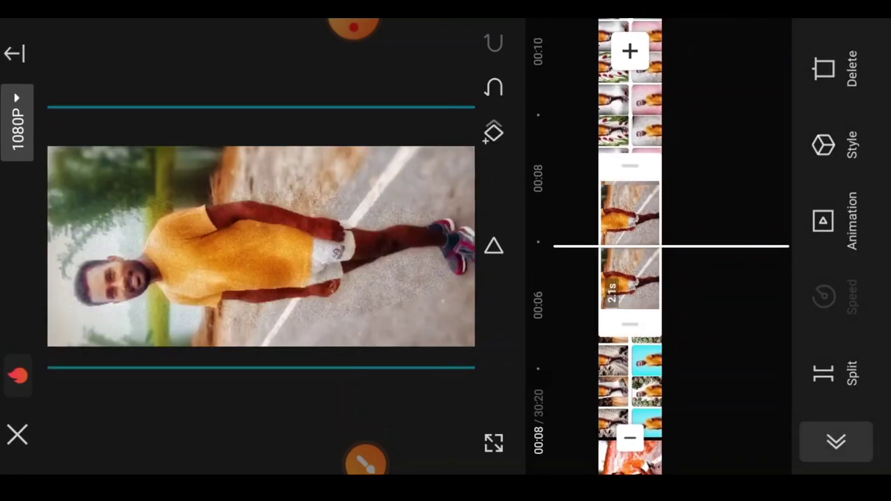
click(262, 246)
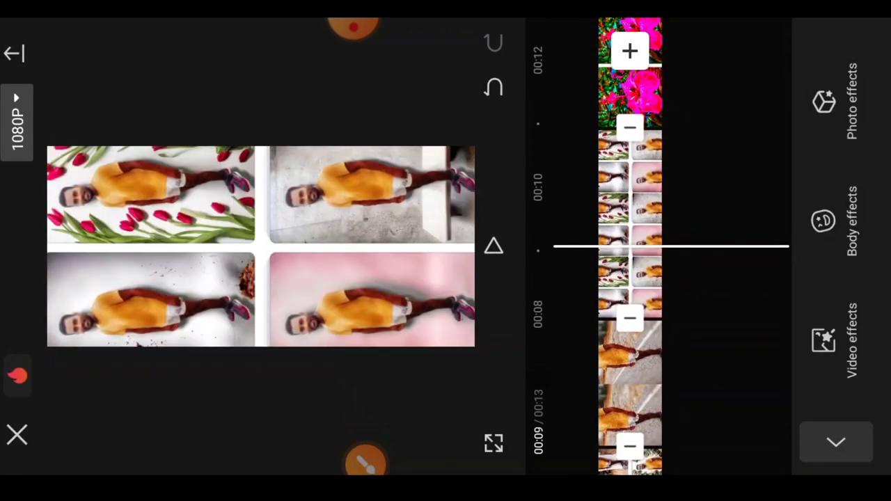
click(630, 236)
drag(630, 129, 630, 233)
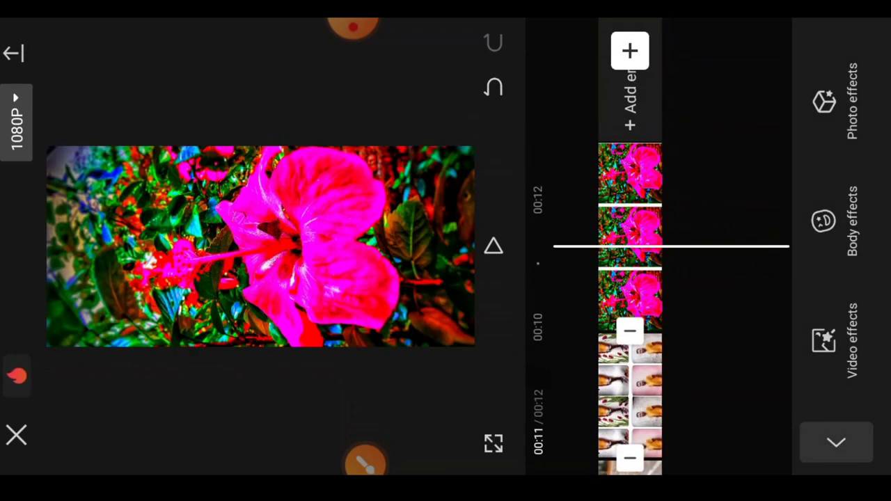
click(630, 230)
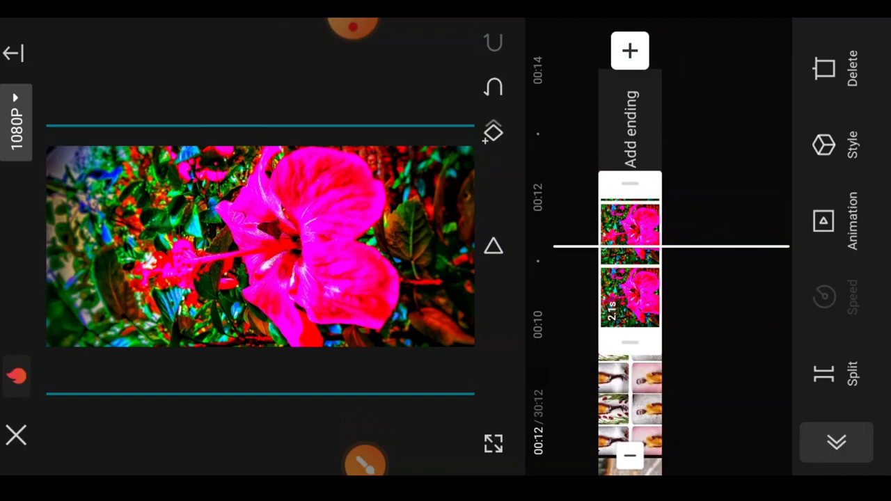
click(724, 348)
Copy the Shake effect and place the copy under the second photo clip.
scroll(630, 279, down, 10)
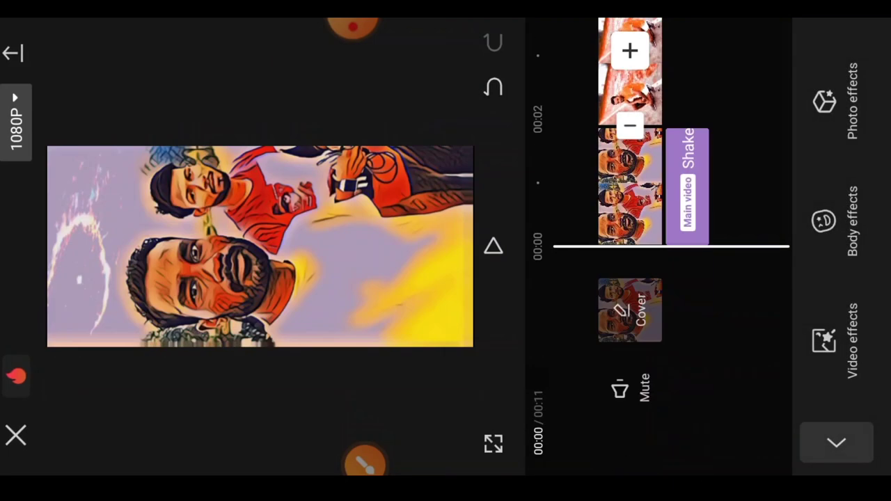
scroll(630, 244, up, 5)
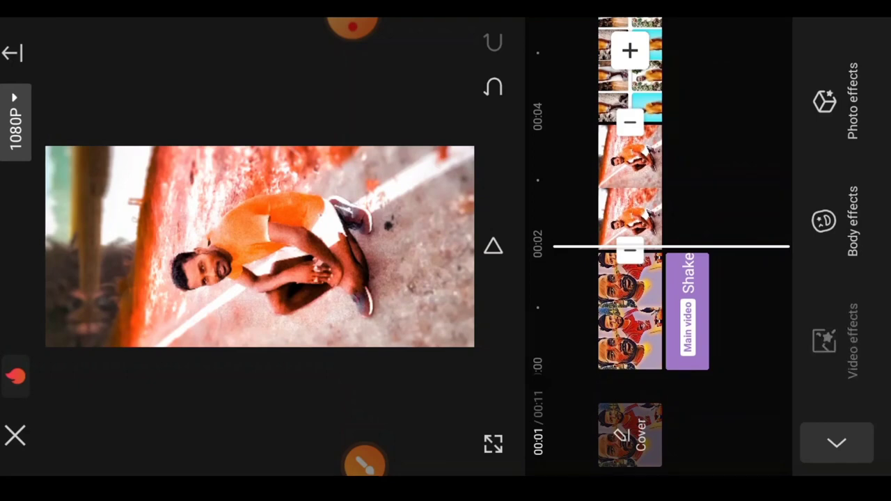
click(825, 341)
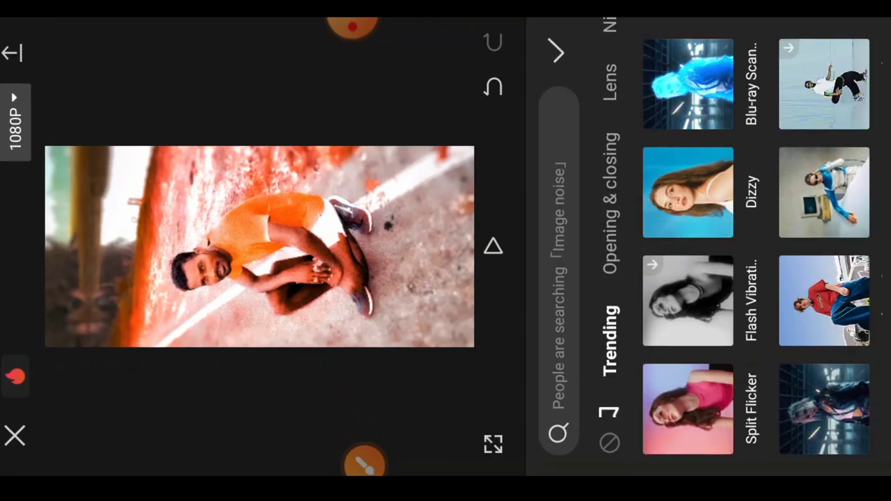
key(Escape)
click(687, 311)
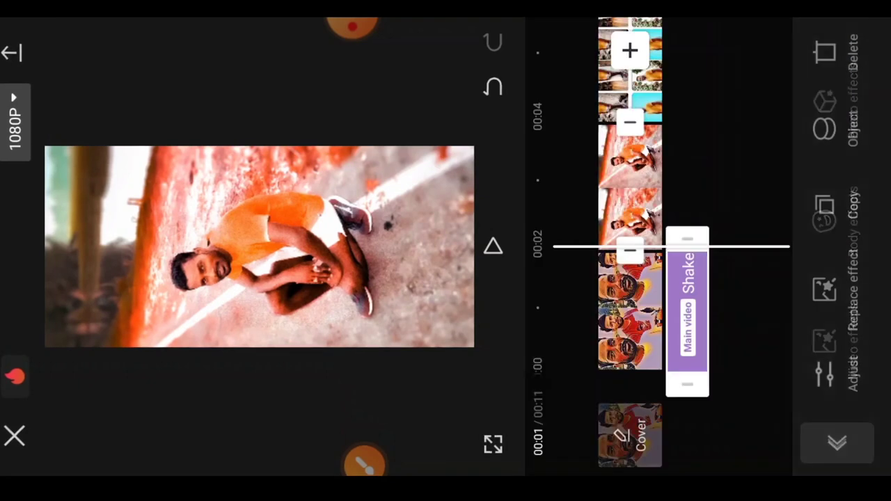
click(825, 206)
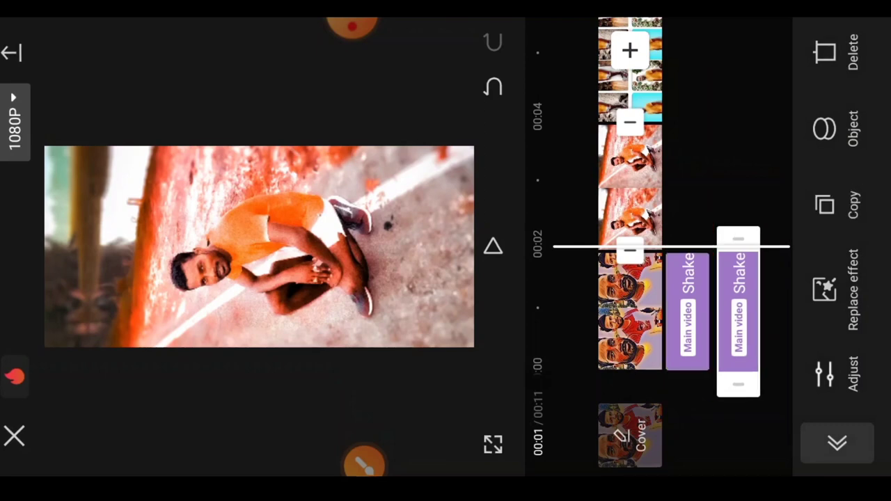
drag(630, 306, 630, 251)
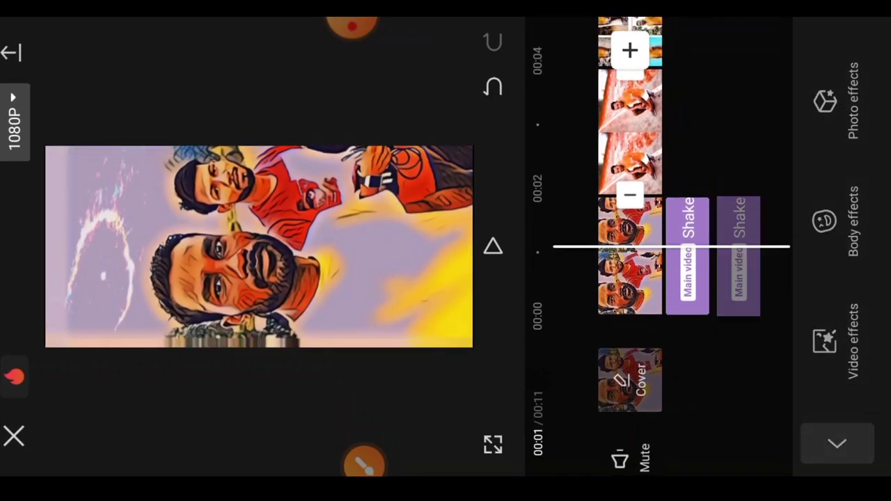
mouse_move(739, 256)
mouse_down()
mouse_move(687, 119)
mouse_move(687, 128)
mouse_up()
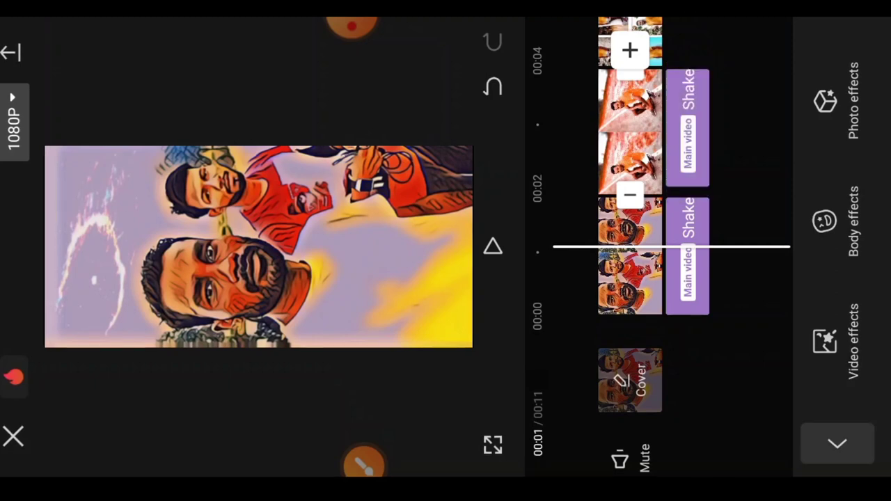
drag(630, 209, 630, 320)
Copy Shake twice more, placing each copy under the following photo clips.
click(687, 229)
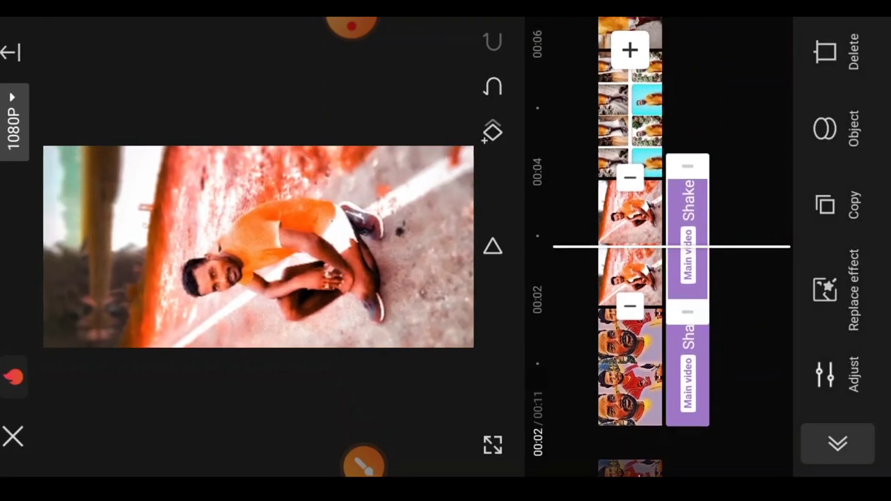
click(825, 205)
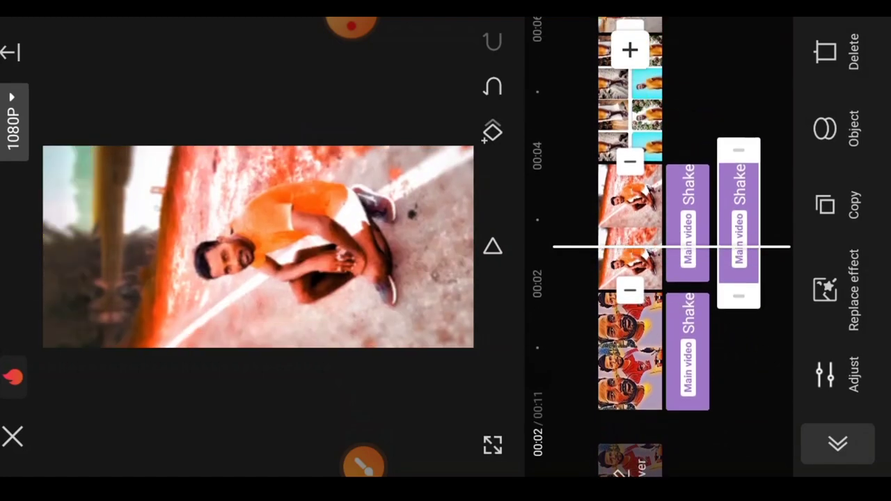
drag(738, 209, 688, 395)
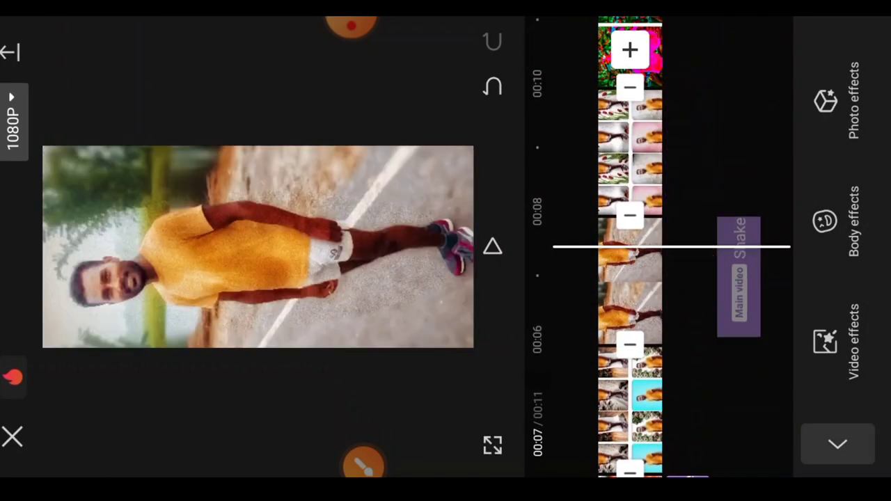
drag(630, 313, 630, 252)
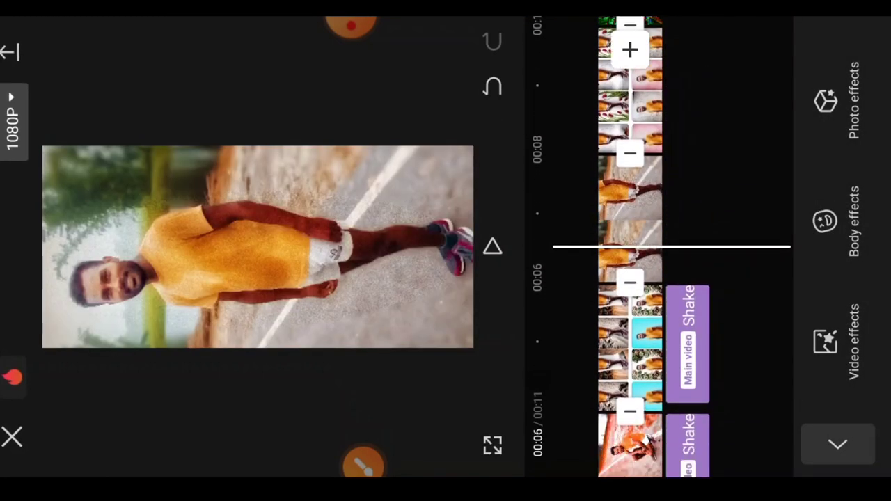
click(687, 335)
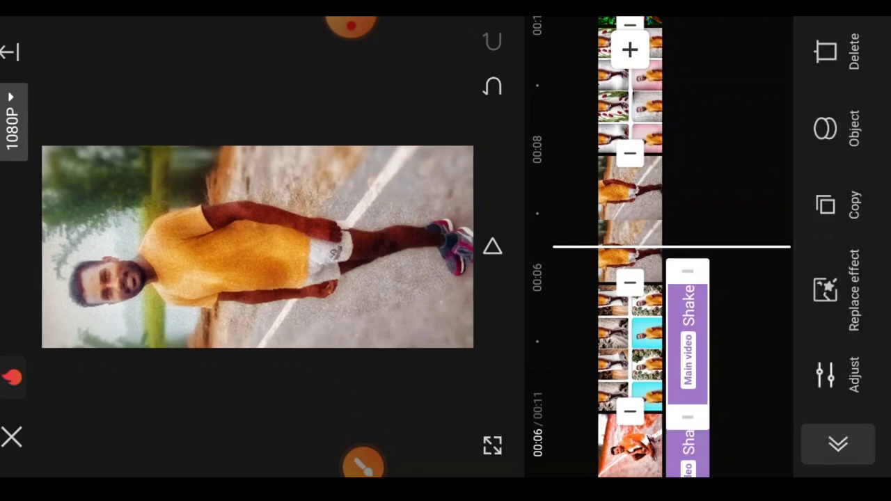
click(825, 206)
drag(740, 345, 687, 216)
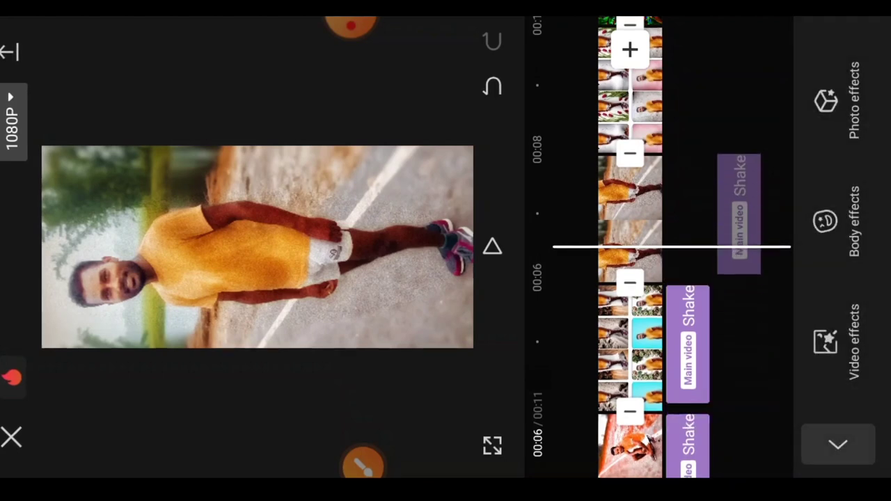
Make two further Shake copies for the remaining clips and scroll back to 00:00.
click(688, 209)
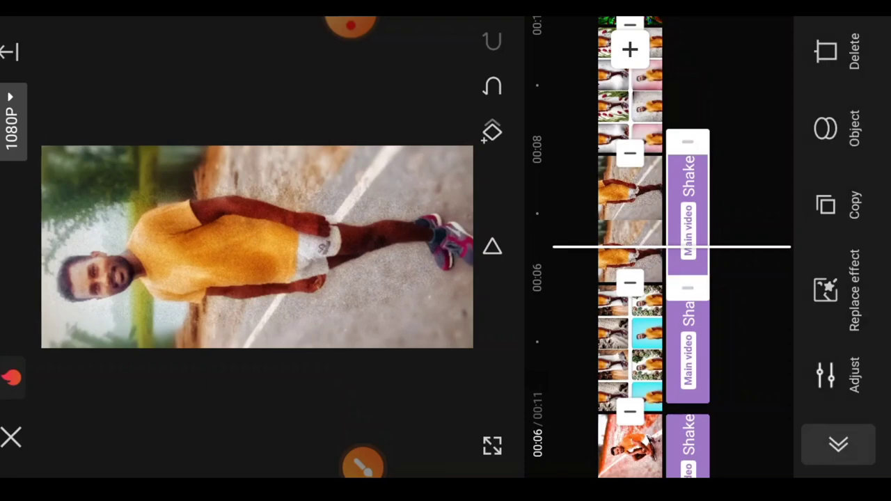
click(826, 205)
drag(752, 251, 752, 303)
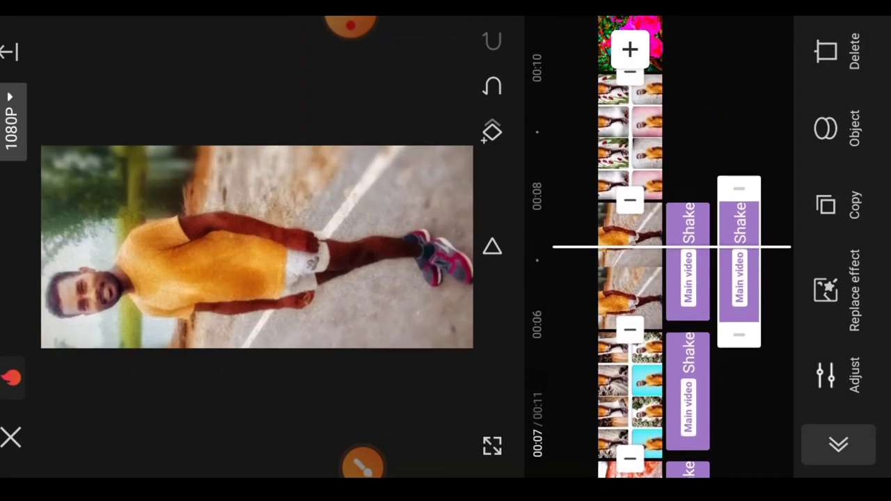
drag(739, 265, 688, 144)
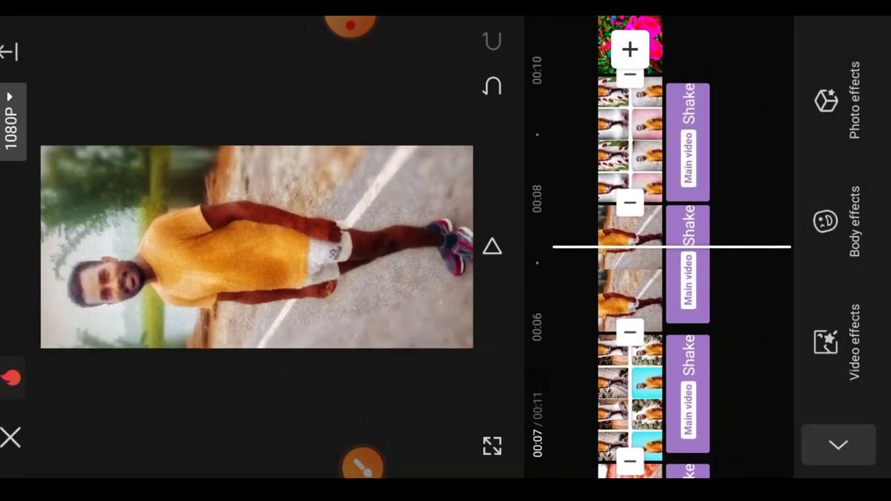
mouse_move(752, 209)
mouse_down()
mouse_move(752, 282)
mouse_move(752, 264)
mouse_up()
click(688, 264)
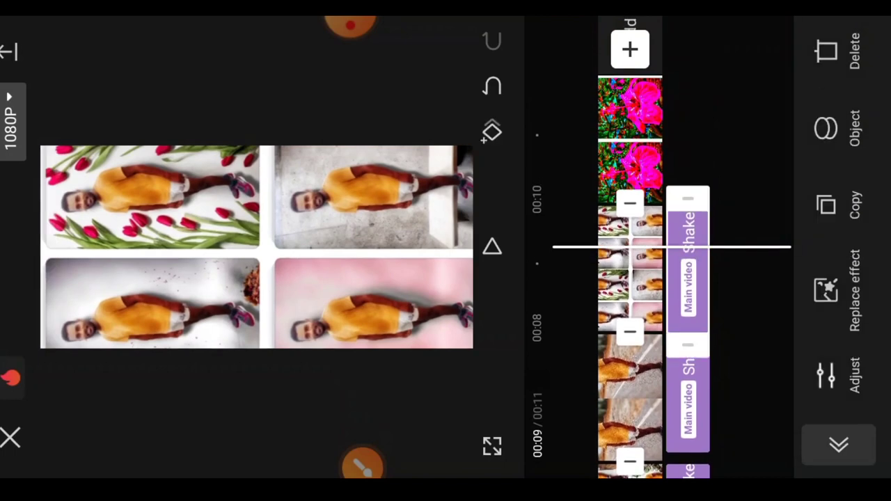
click(826, 205)
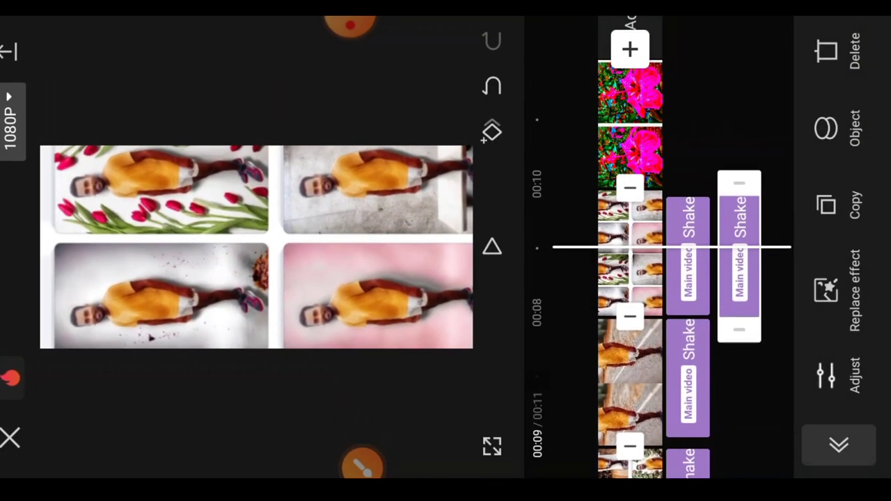
drag(630, 278, 630, 291)
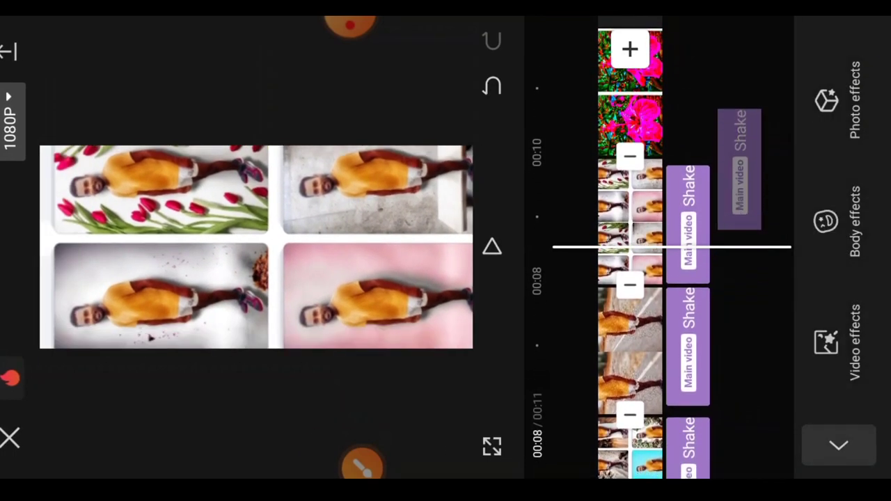
drag(630, 349, 630, 174)
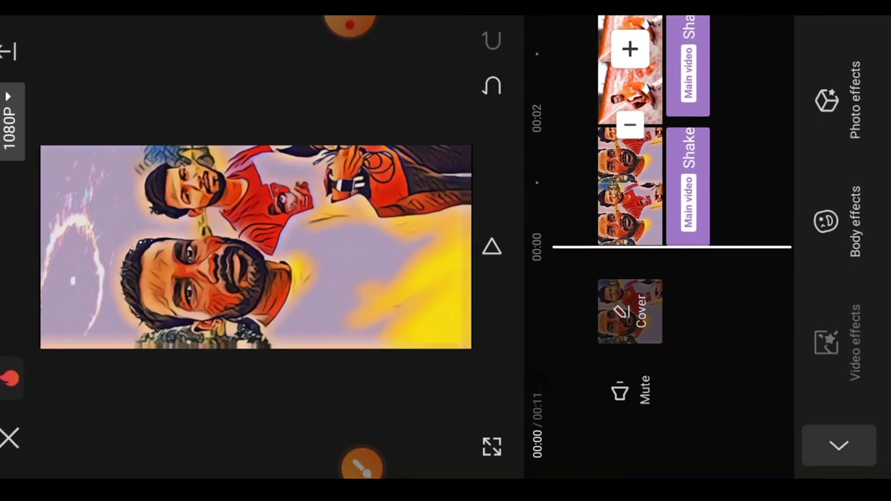
Add the Diamond Zoom video effect and shorten it to the first clip's length.
click(826, 343)
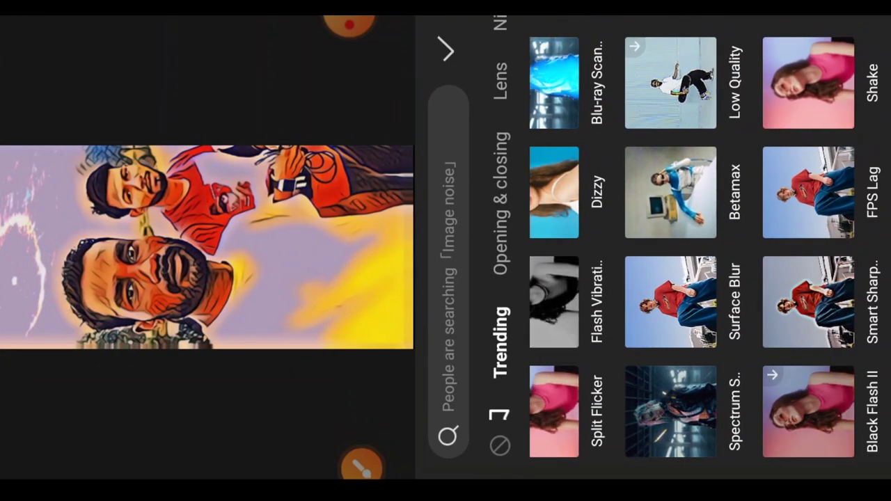
scroll(708, 247, right, 2)
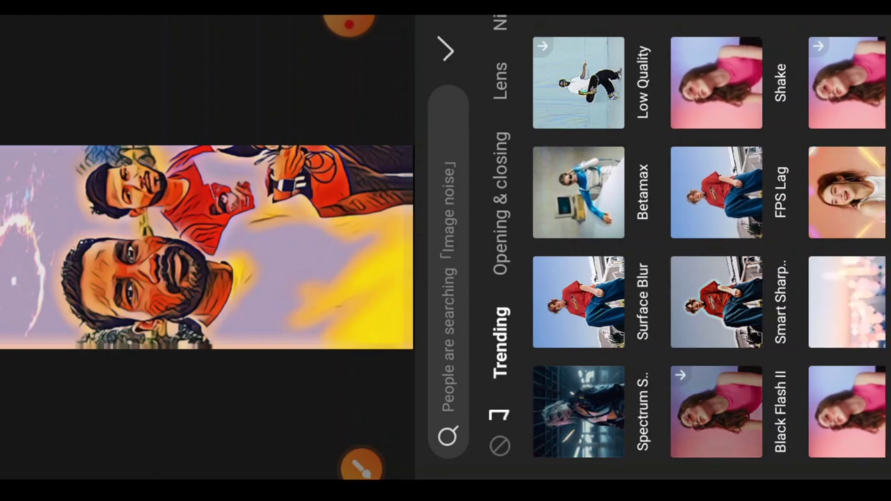
scroll(708, 247, right, 2)
click(744, 302)
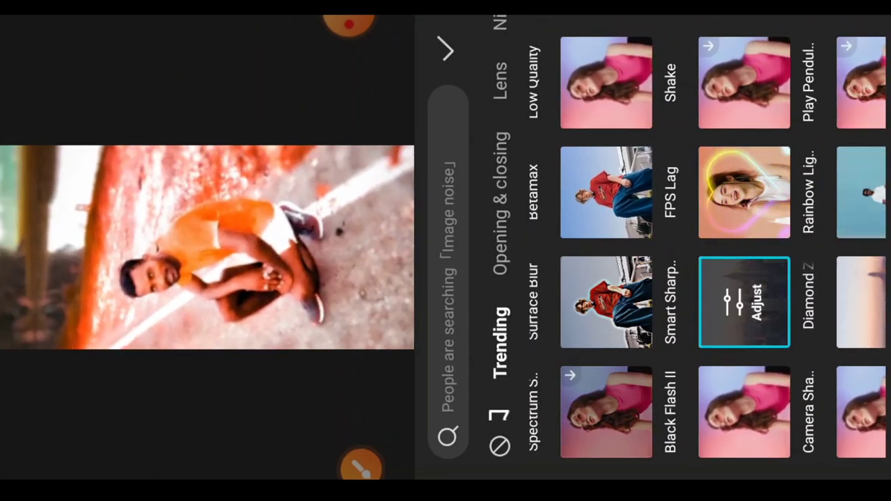
click(446, 49)
drag(739, 40, 739, 126)
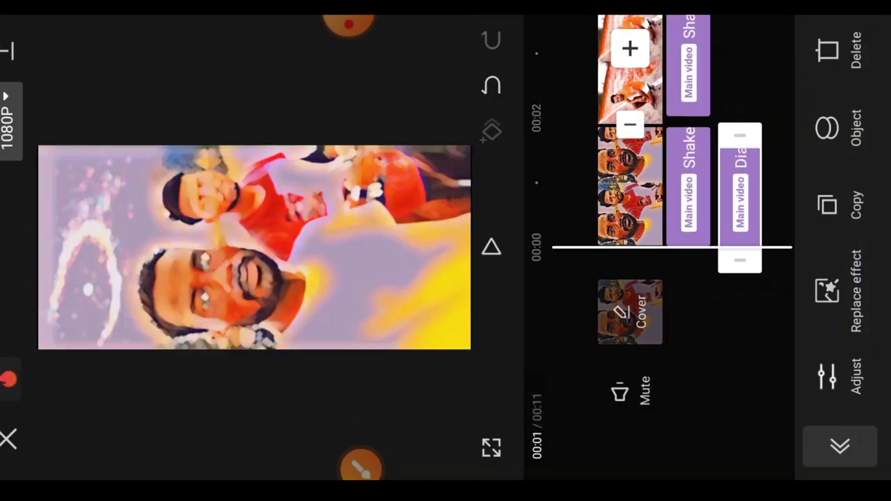
drag(630, 181, 630, 289)
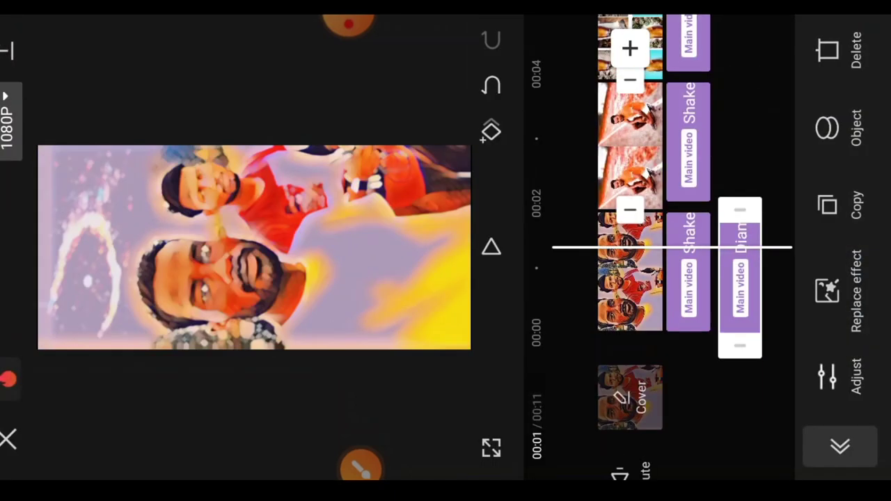
click(696, 418)
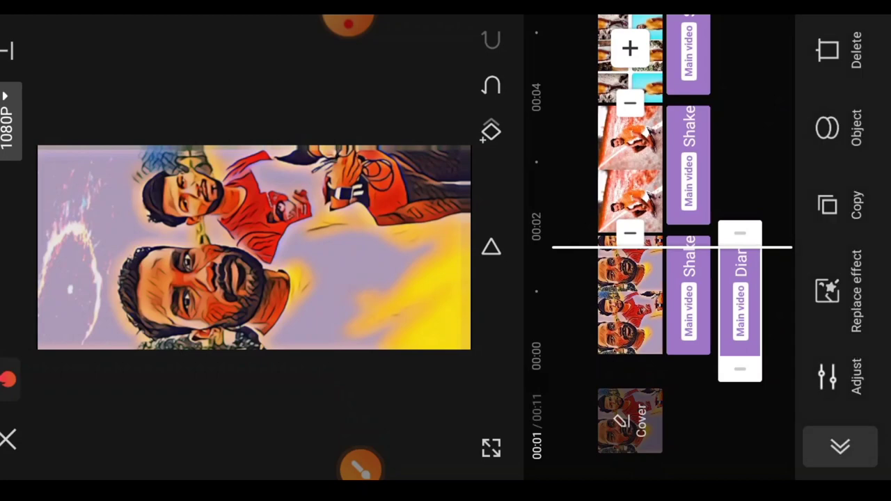
Duplicate Diamond Zoom and place copies beneath the second and third photo clips.
click(696, 418)
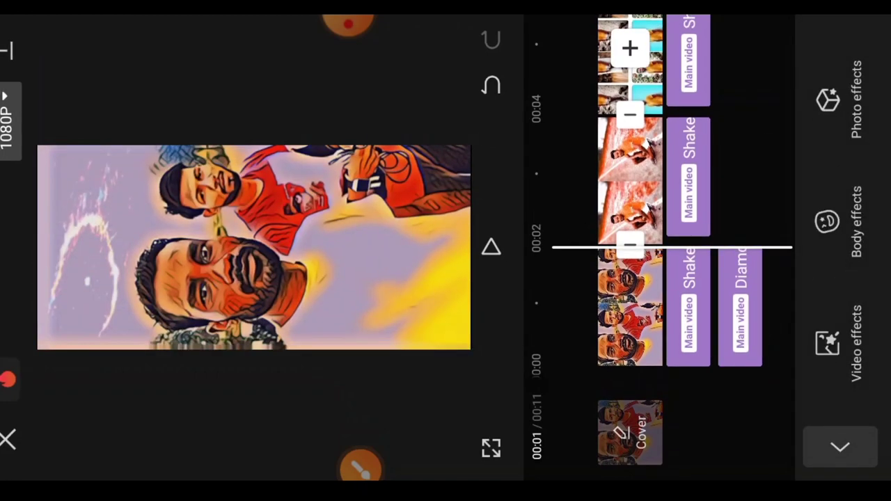
click(829, 205)
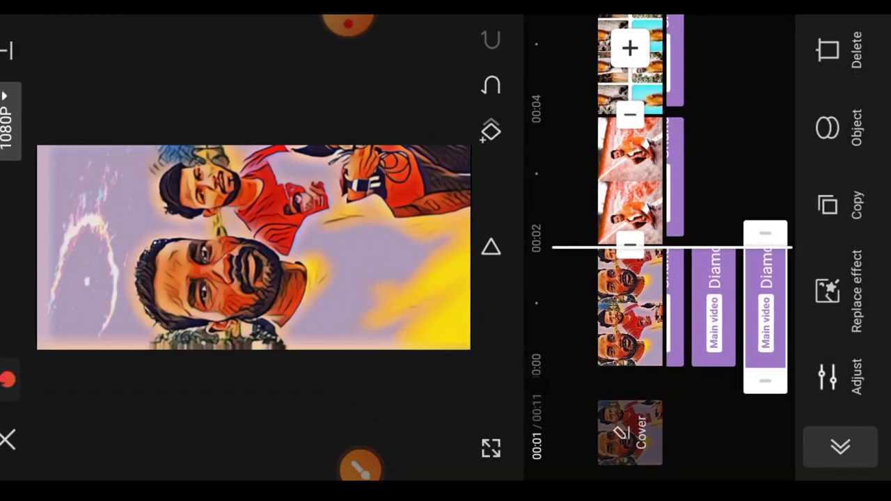
drag(630, 292, 630, 255)
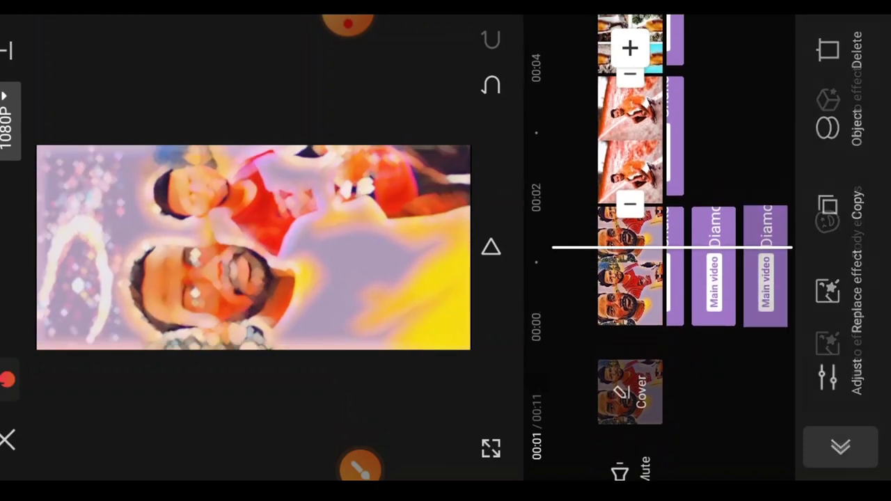
drag(765, 307, 766, 178)
drag(631, 264, 630, 383)
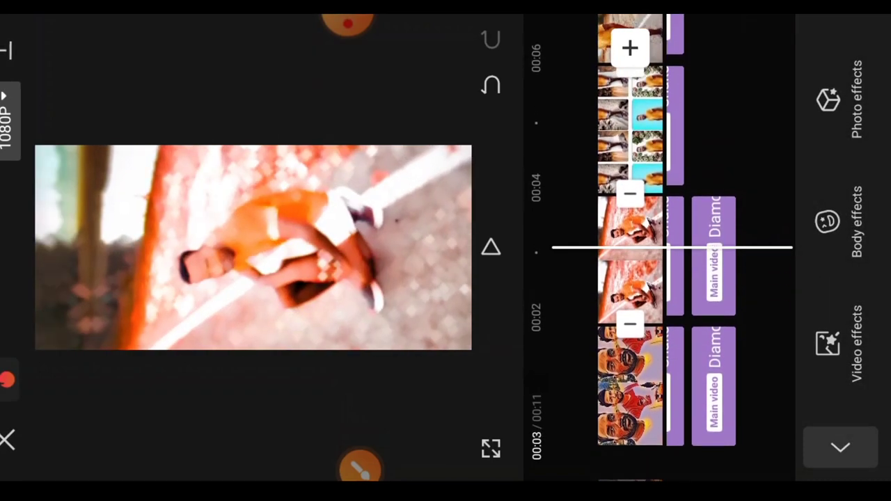
click(714, 257)
click(829, 205)
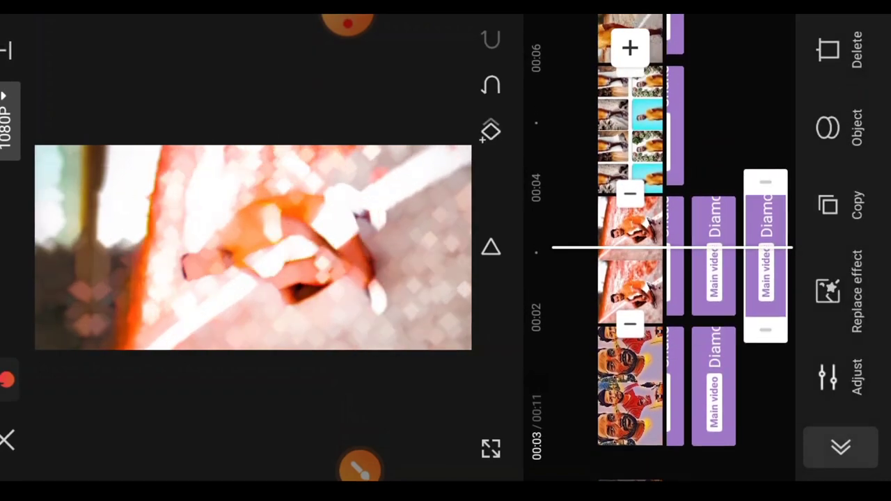
drag(766, 258, 766, 244)
drag(766, 108, 714, 126)
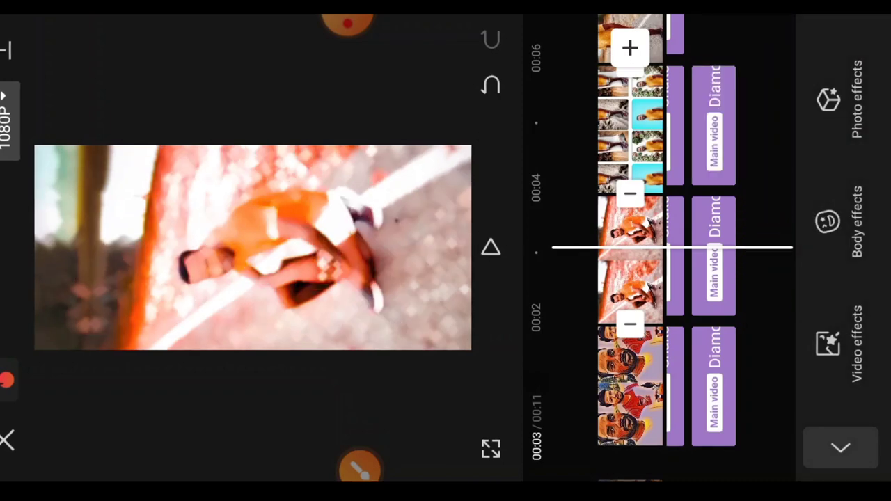
Shift the third clip's Diamond effect onto a separate effect track.
scroll(668, 247, down, 3)
click(713, 215)
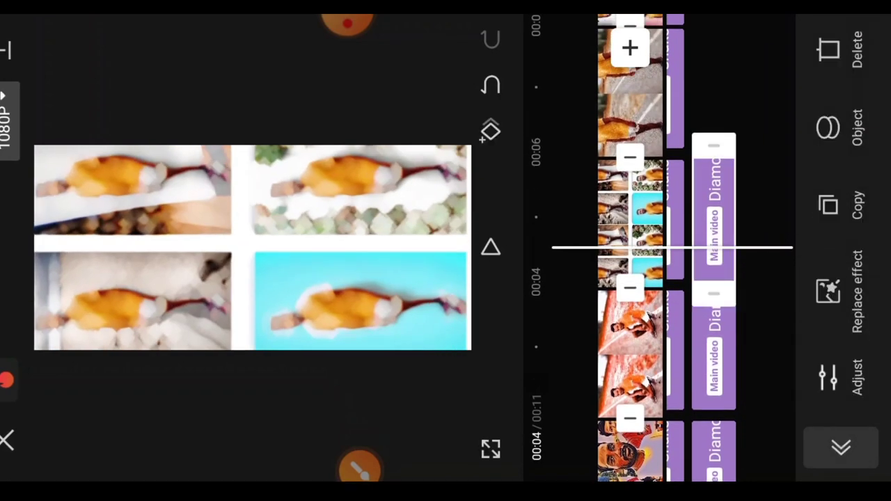
drag(714, 219, 766, 195)
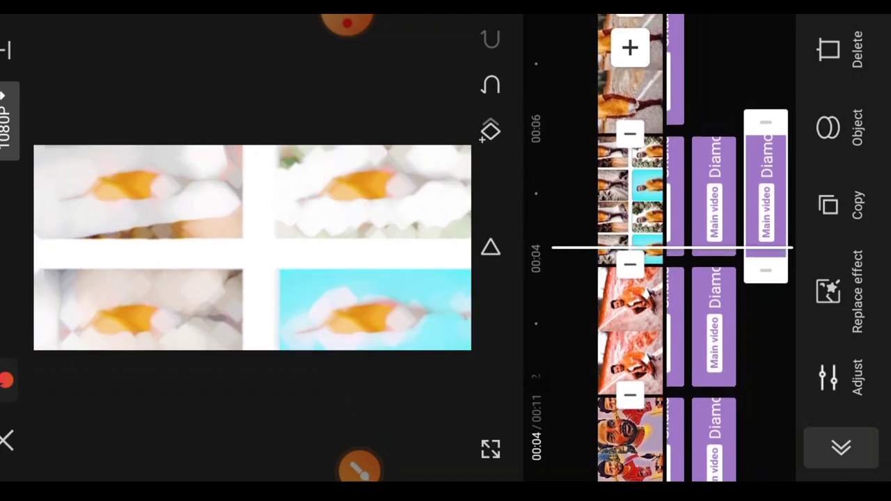
click(766, 362)
scroll(668, 247, down, 3)
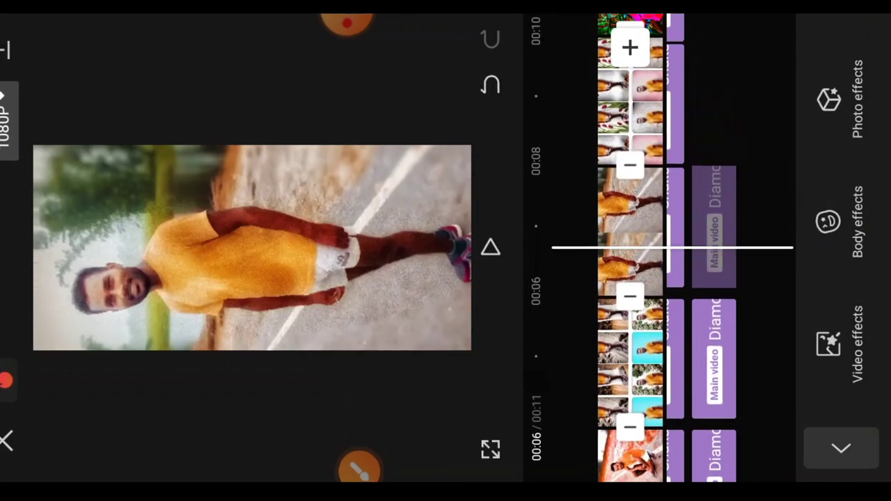
Duplicate Diamond Zoom for the remaining clips through the flower shot, then return to 00:00.
click(714, 223)
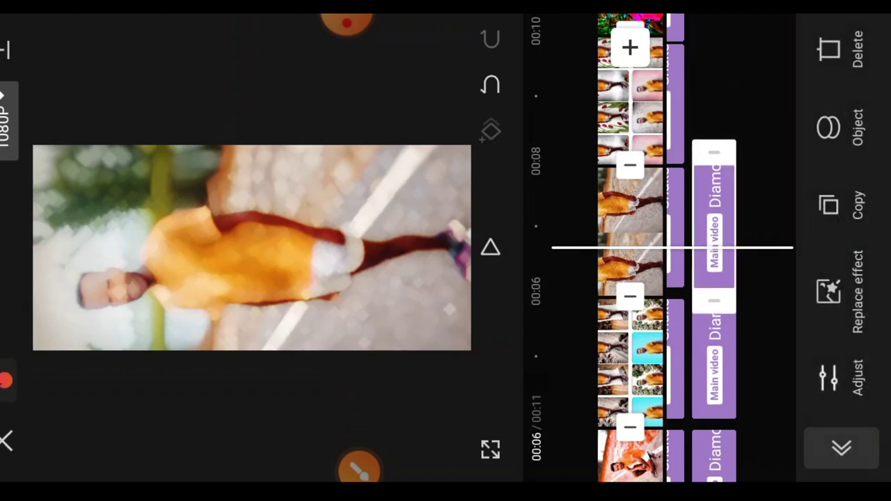
click(829, 205)
mouse_move(766, 226)
mouse_down()
mouse_move(714, 327)
mouse_move(714, 365)
mouse_up()
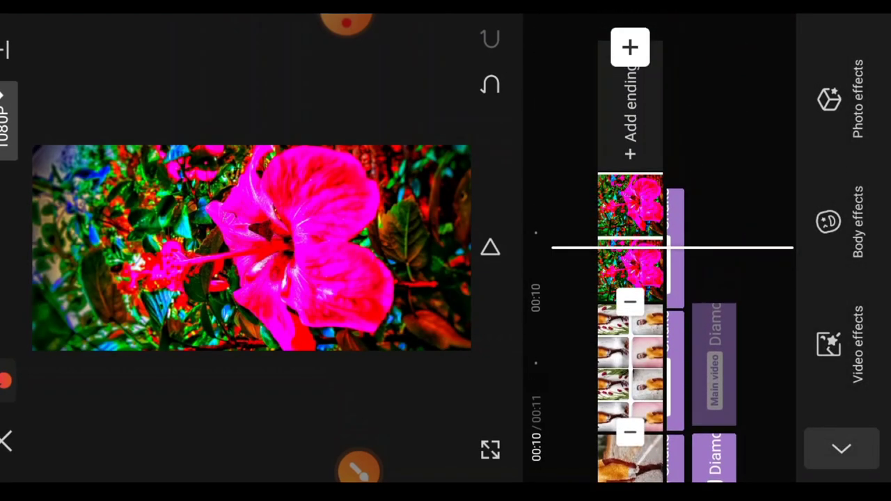
drag(630, 313, 630, 219)
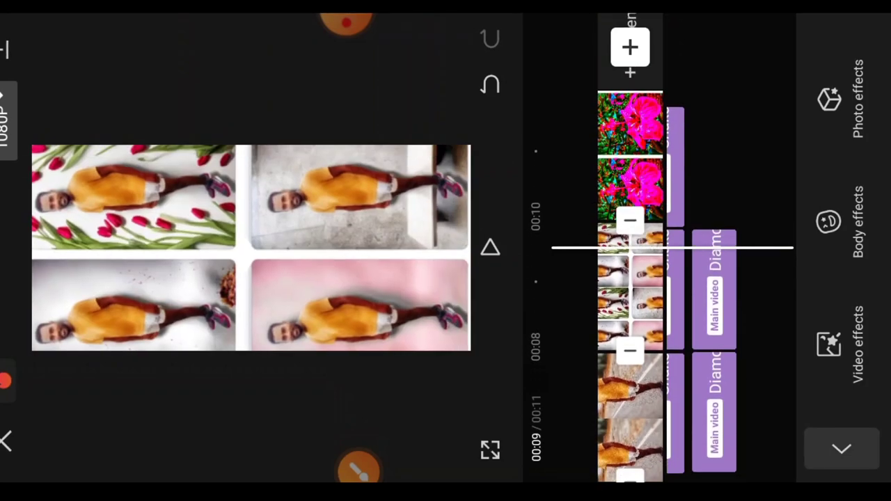
click(713, 275)
click(829, 205)
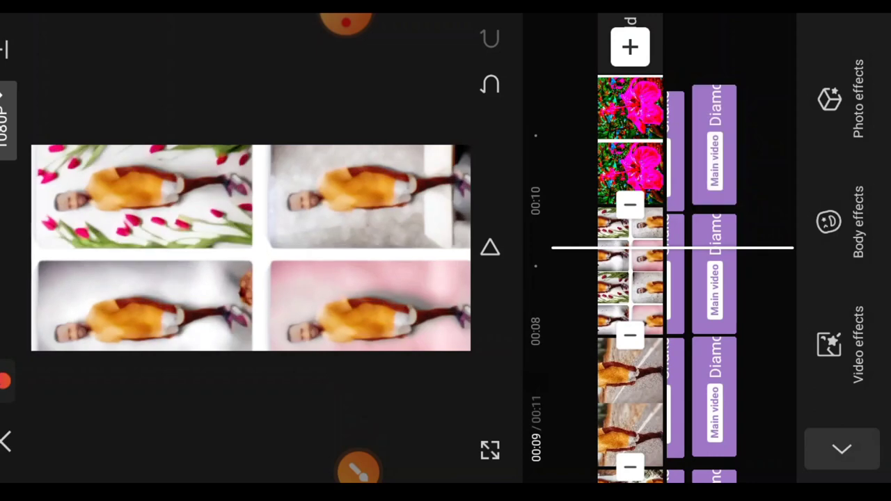
drag(630, 383, 630, 139)
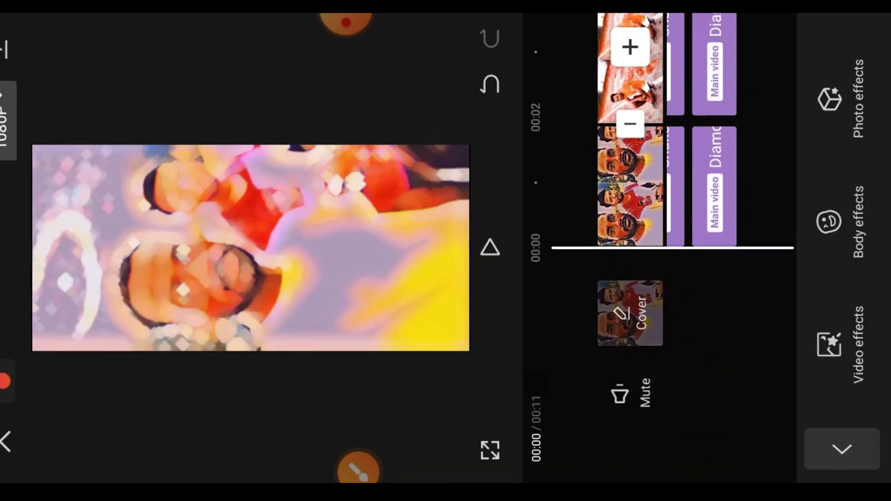
Add the Black Flash effect from Video effects to the timeline.
click(829, 345)
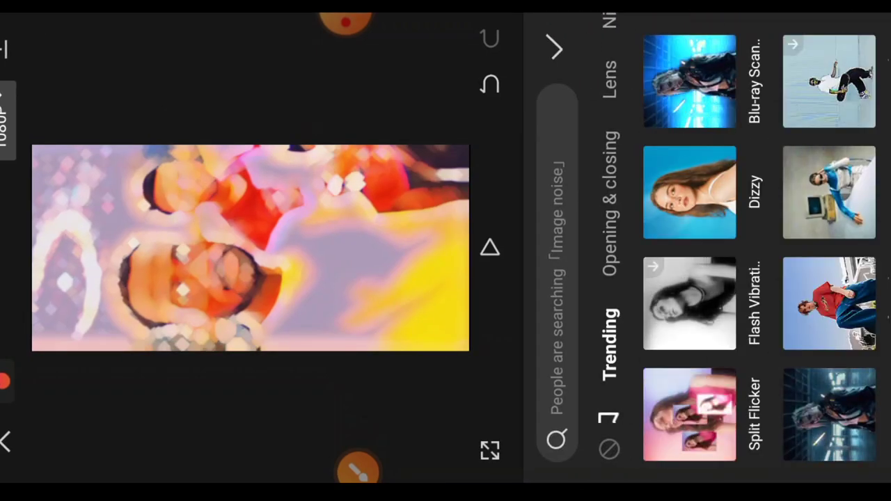
scroll(697, 248, down, 2)
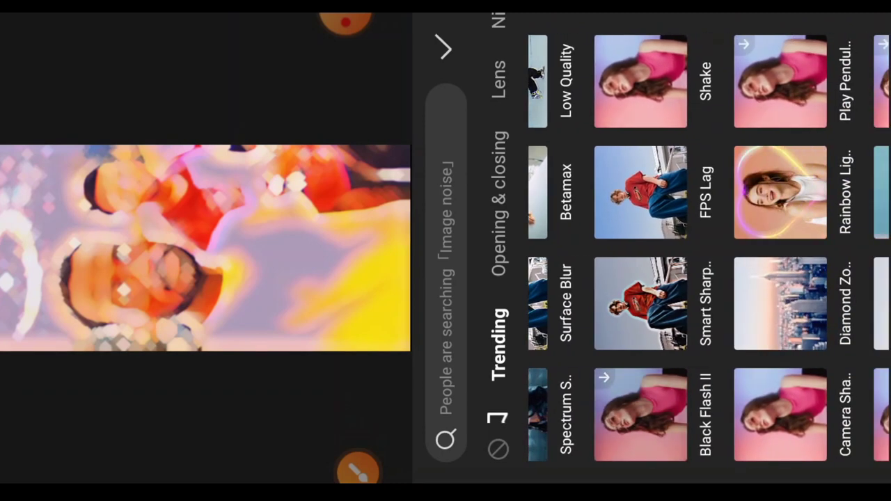
scroll(697, 248, down, 2)
scroll(709, 248, down, 2)
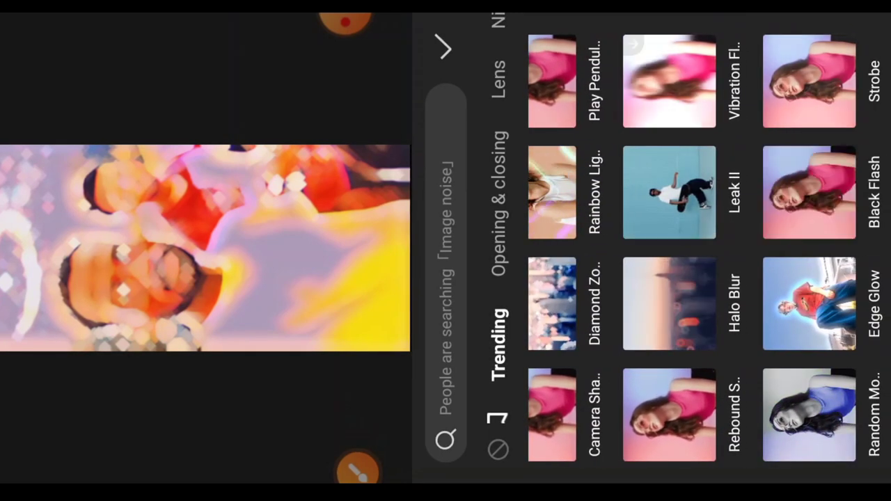
click(809, 192)
click(445, 47)
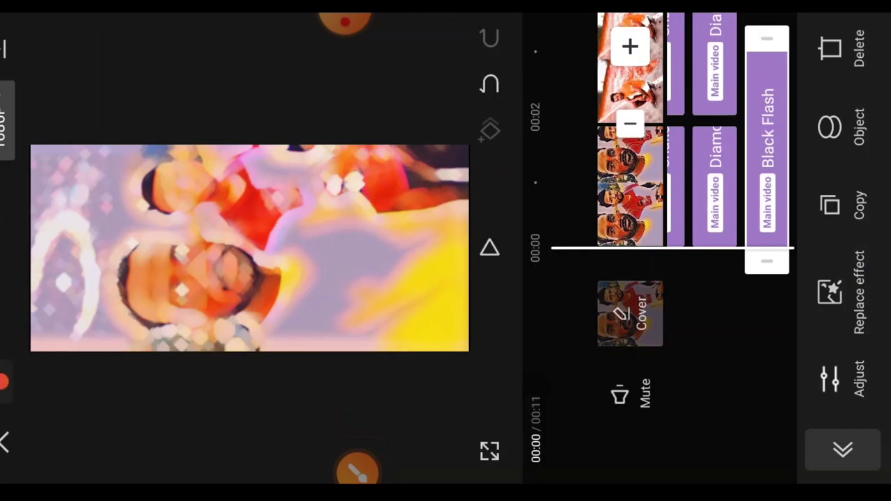
Place a Black Flash effect copy under the second photo clip, advancing toward 00:03.
scroll(696, 209, up, 2)
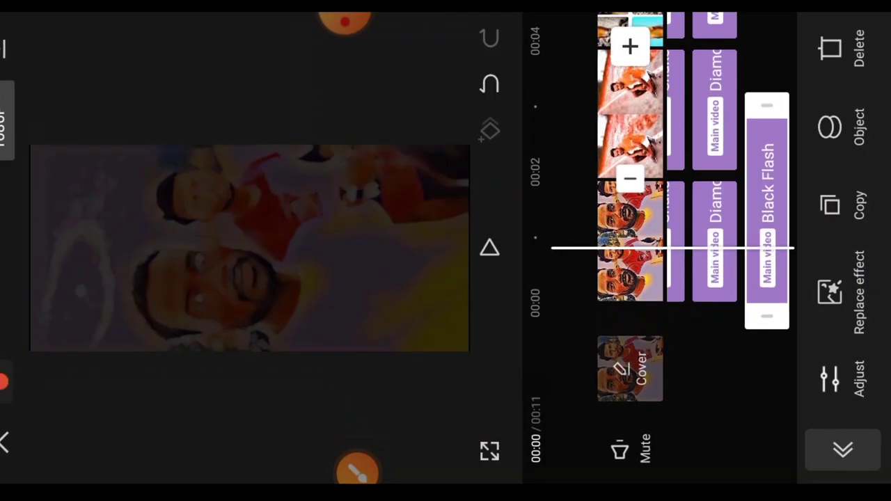
scroll(697, 209, up, 2)
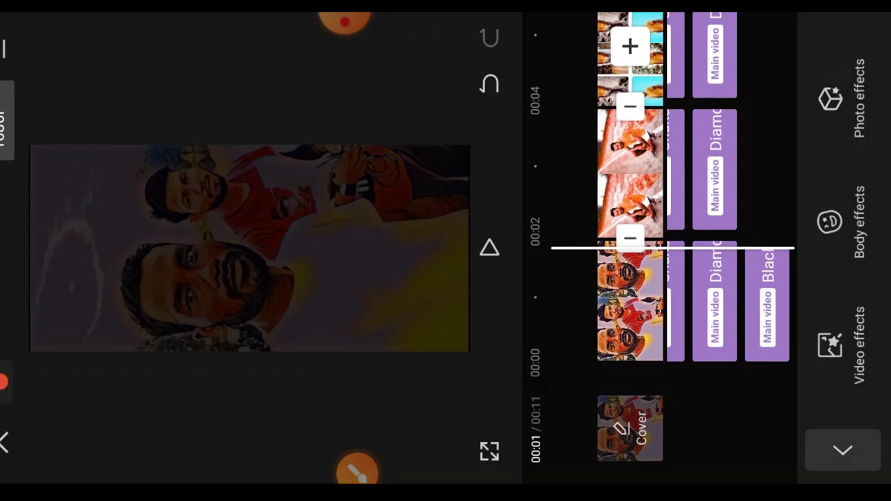
click(767, 306)
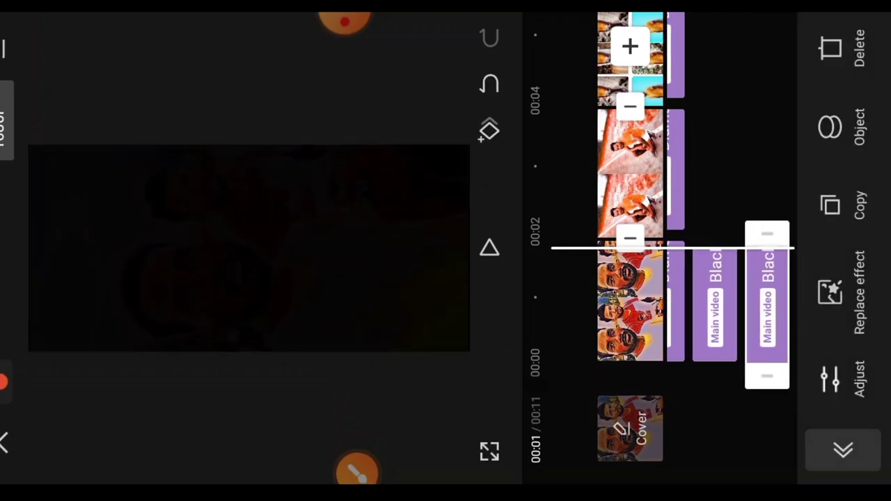
drag(768, 307, 767, 188)
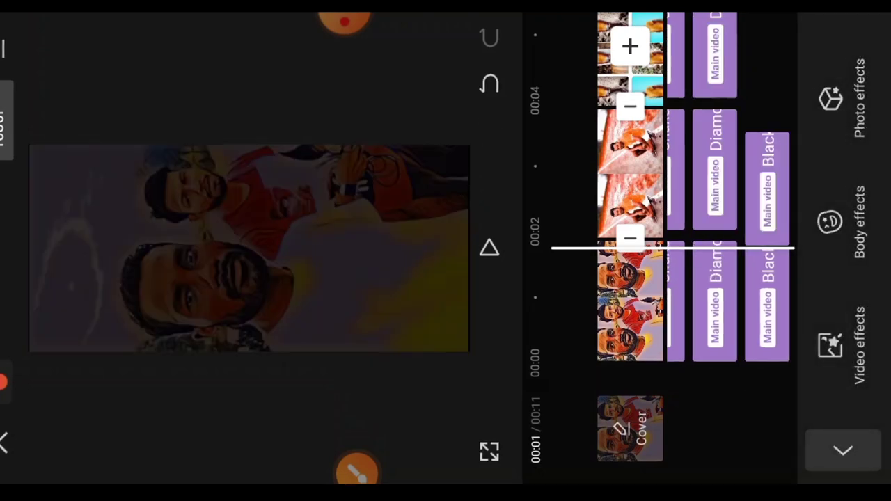
drag(696, 209, 696, 291)
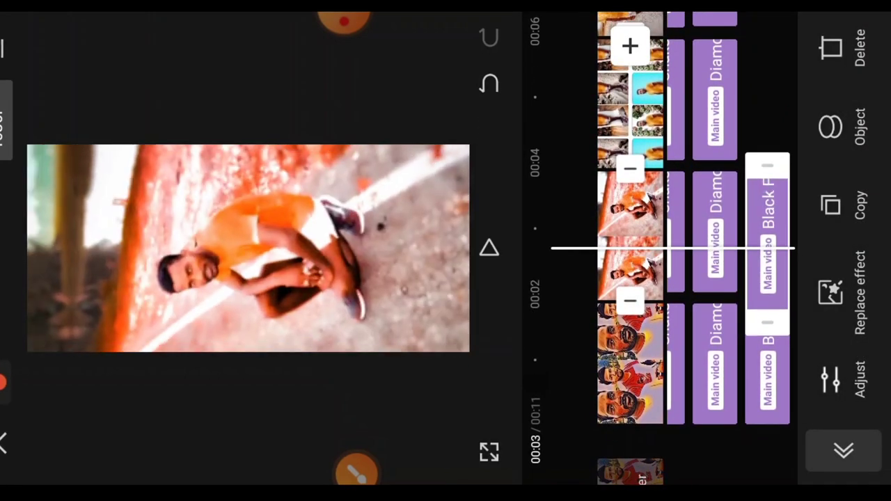
drag(696, 209, 696, 272)
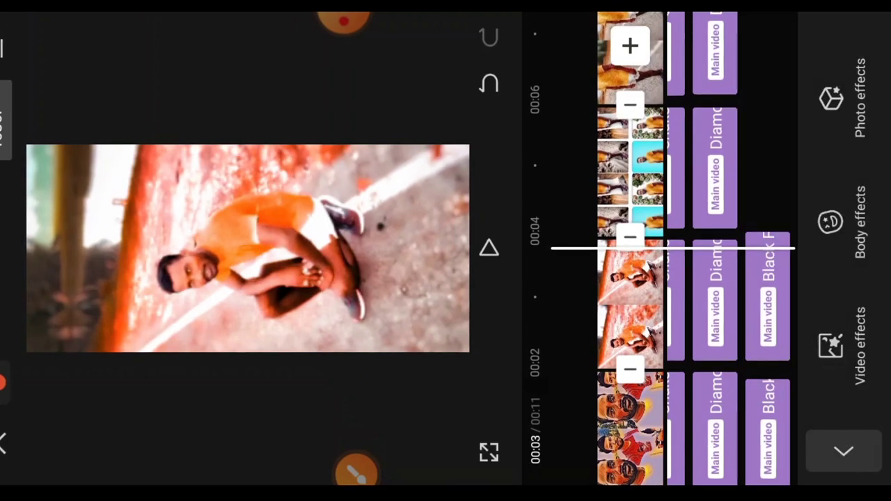
click(768, 300)
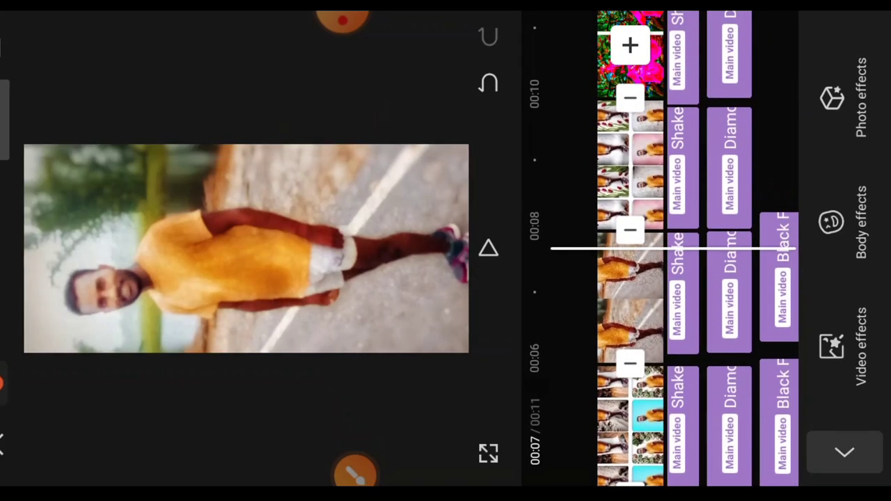
Drag the stray Black Flash clip back into its effect lane beneath its photo clip.
click(768, 278)
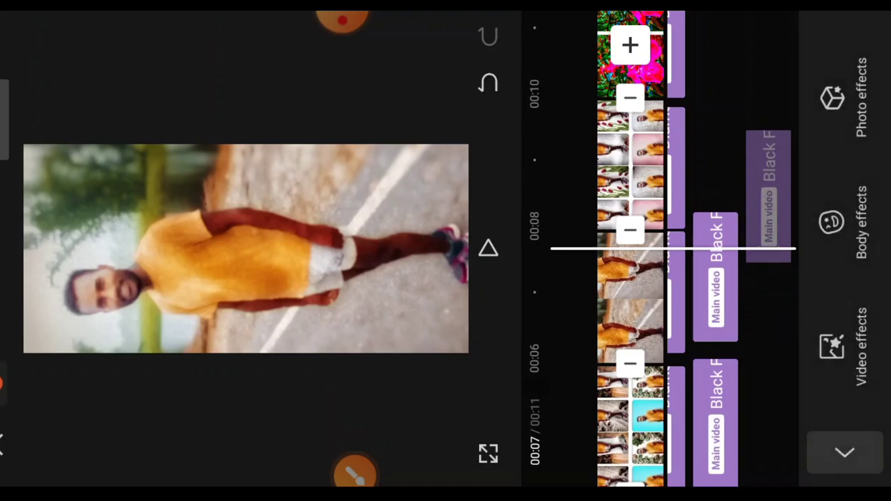
drag(769, 277, 769, 135)
scroll(696, 250, up, 3)
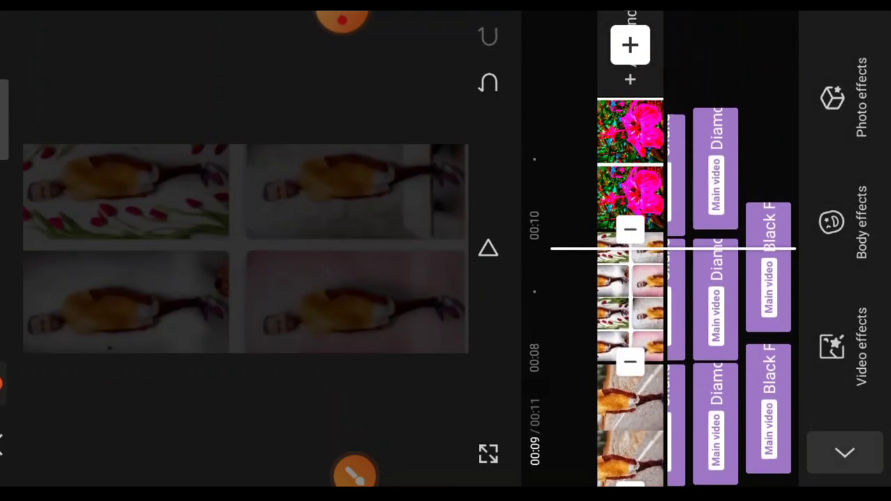
click(768, 279)
scroll(697, 279, down, 3)
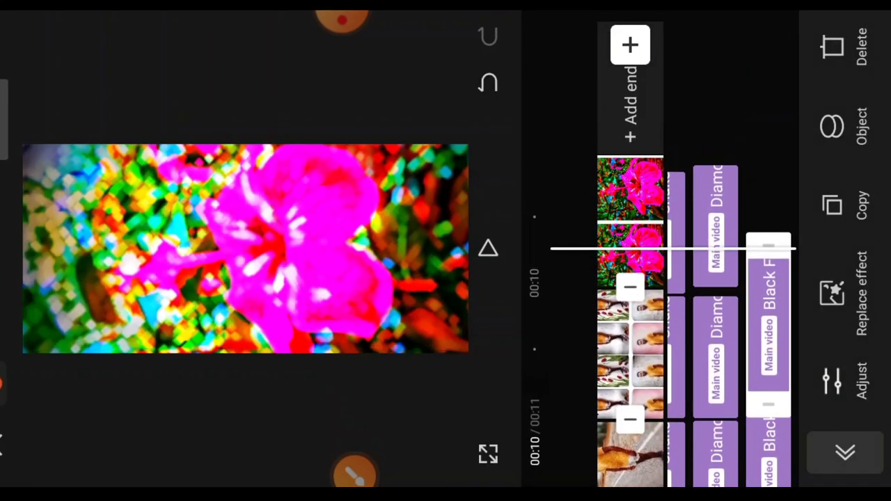
click(769, 230)
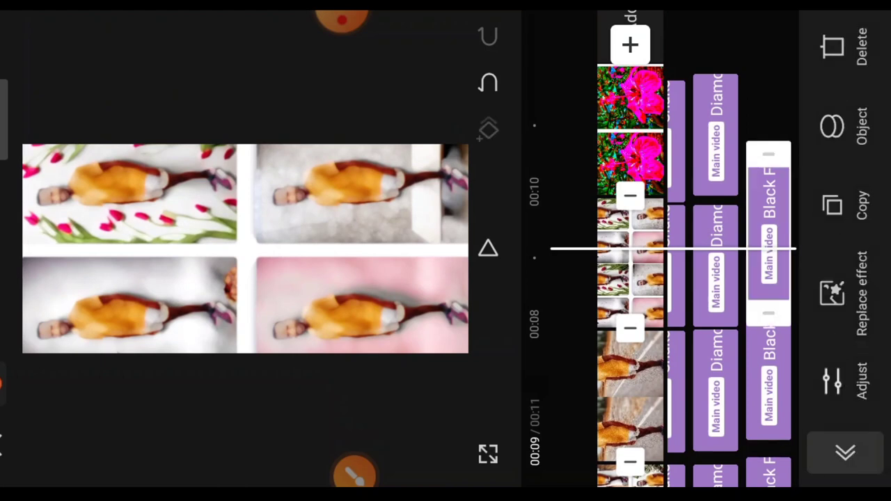
click(769, 292)
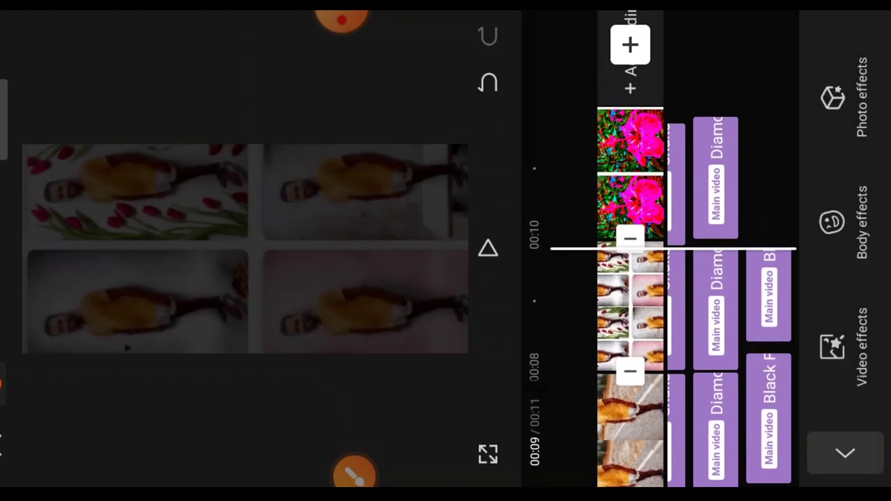
click(769, 292)
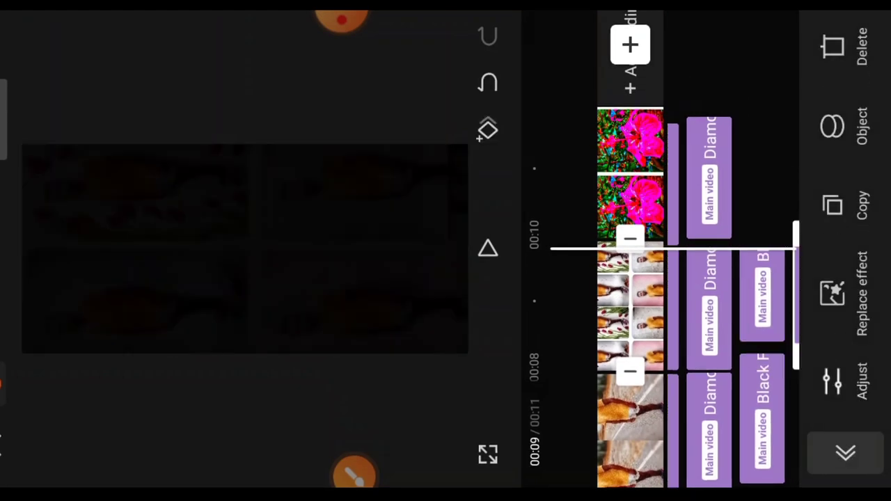
click(769, 292)
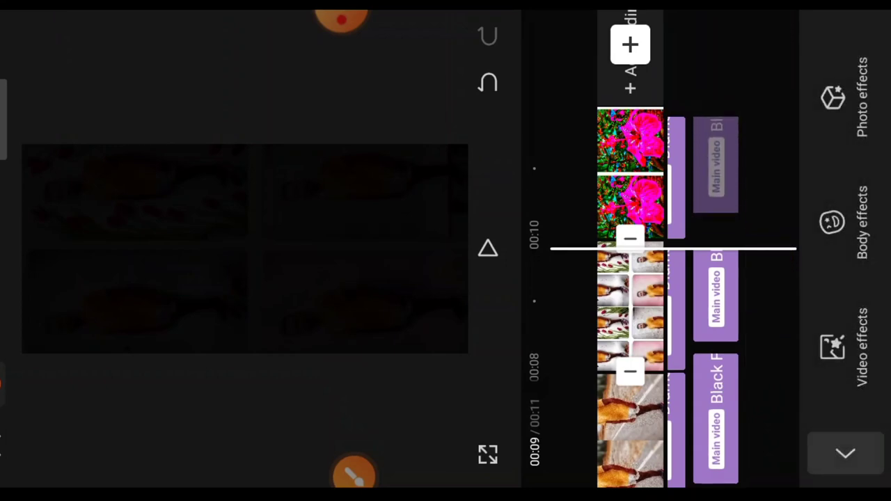
drag(716, 199, 769, 296)
scroll(661, 251, down, 2)
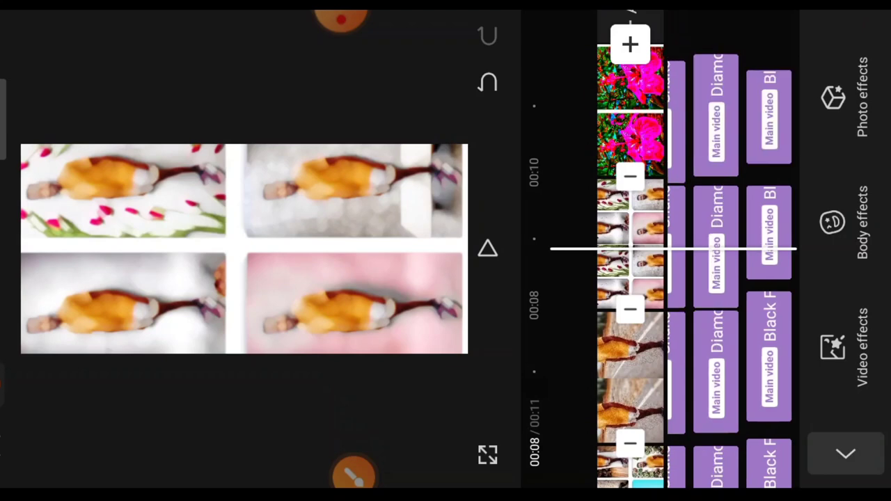
scroll(661, 251, up, 10)
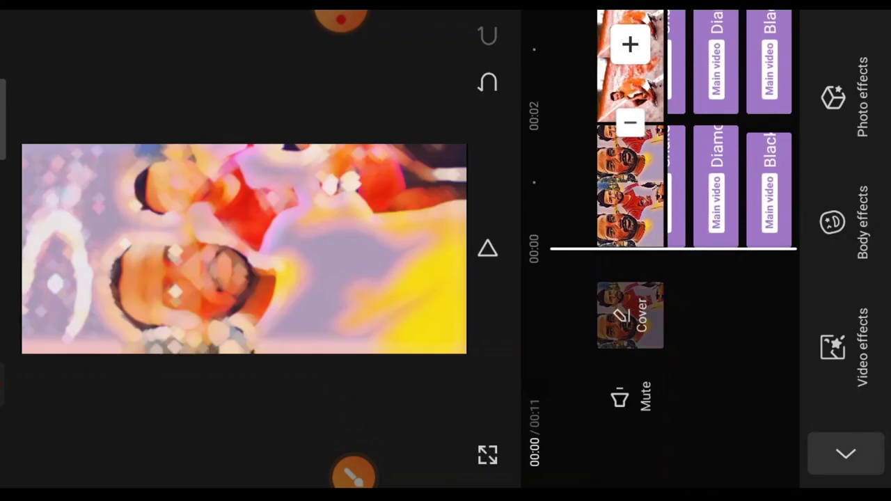
Browse Video effects to the Lens category and apply Mini Zoom at the timeline start.
click(834, 346)
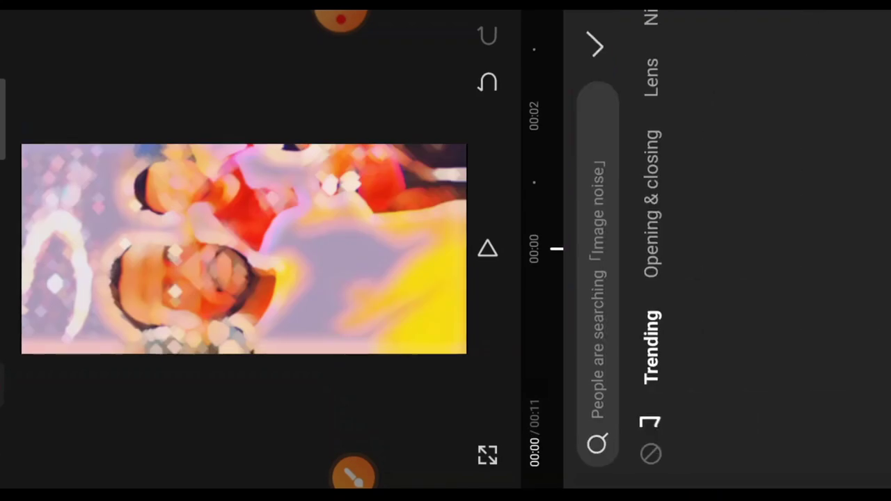
scroll(709, 249, right, 10)
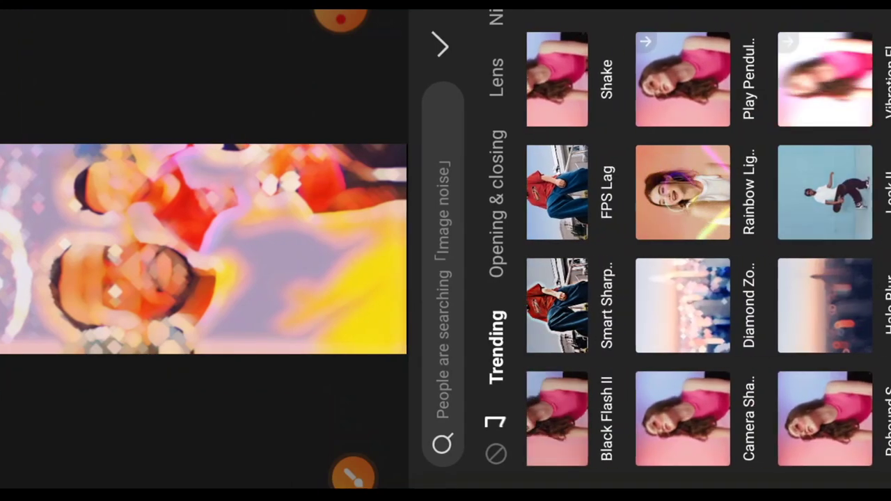
scroll(708, 249, right, 5)
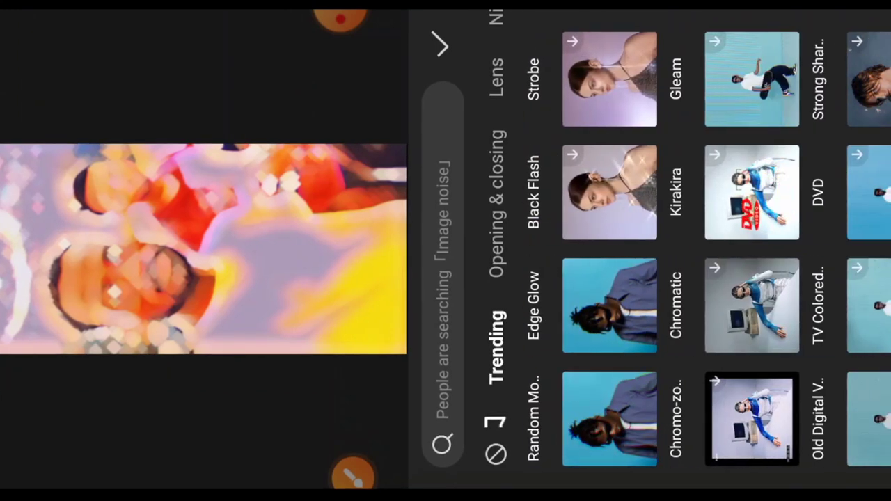
scroll(709, 249, left, 2)
click(497, 202)
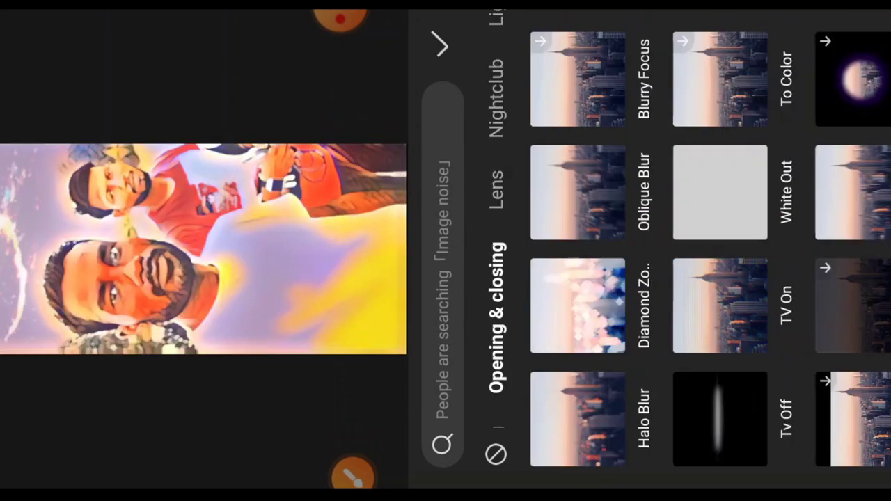
scroll(709, 249, right, 1)
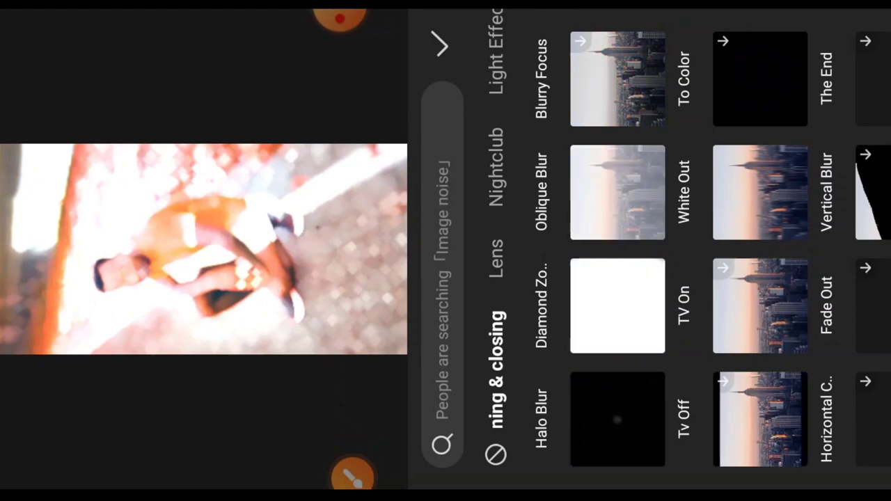
scroll(709, 249, right, 1)
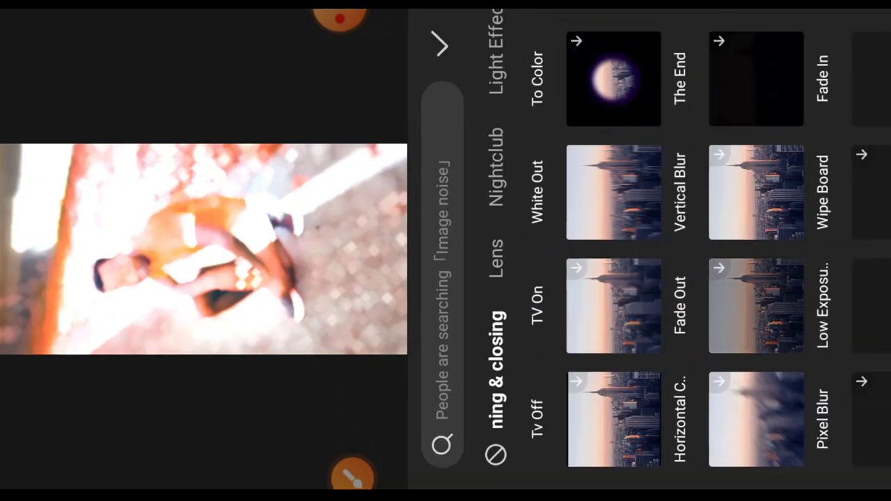
click(496, 257)
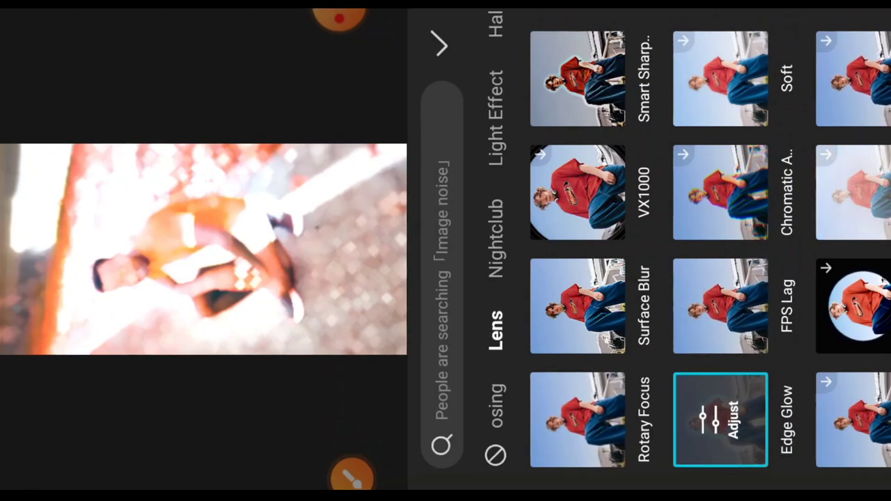
click(577, 420)
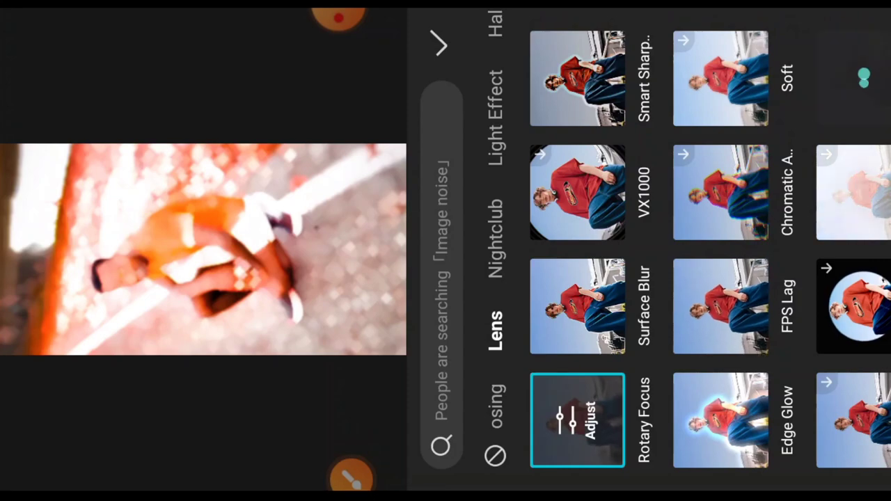
click(854, 78)
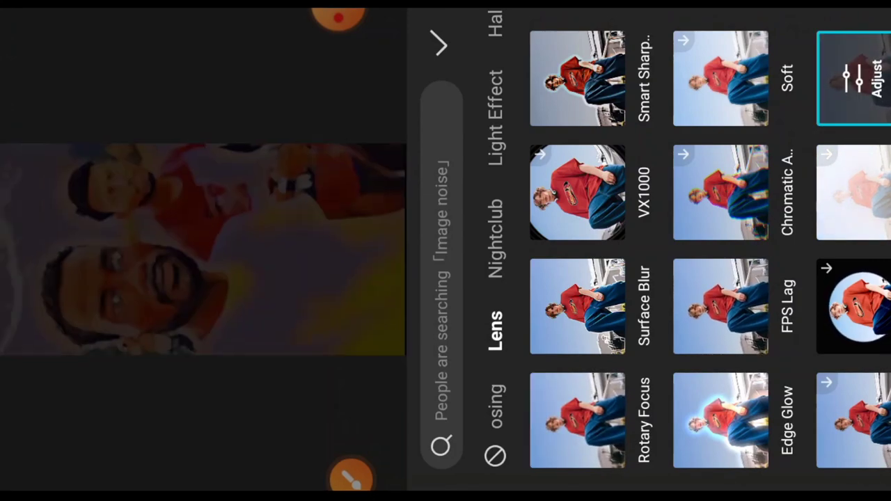
click(440, 45)
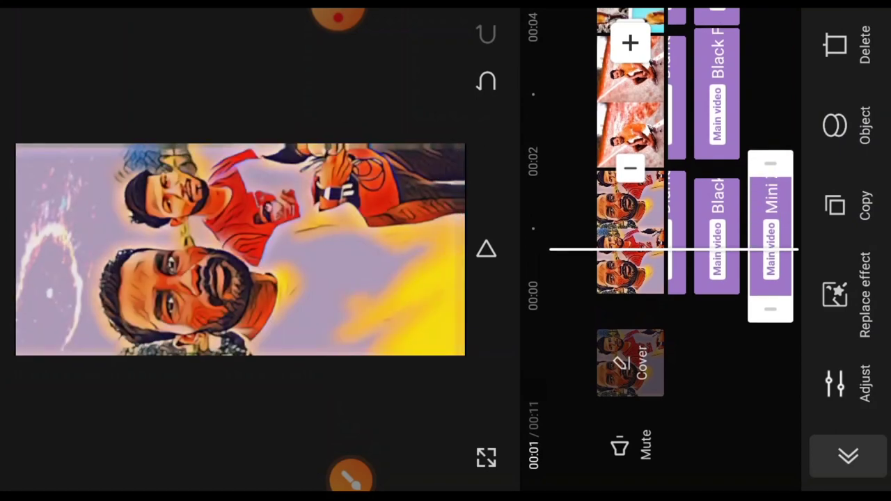
Duplicate the Mini Zoom effect twice onto the following photo clips.
drag(630, 209, 630, 282)
click(770, 306)
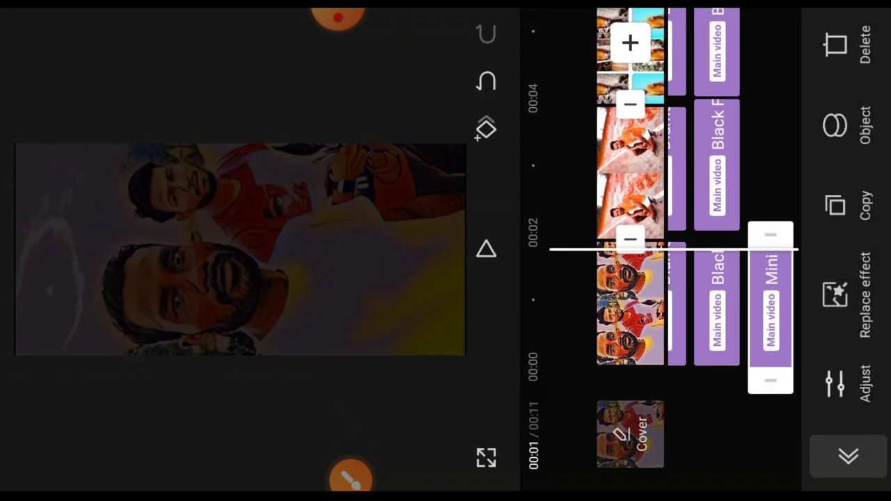
click(846, 205)
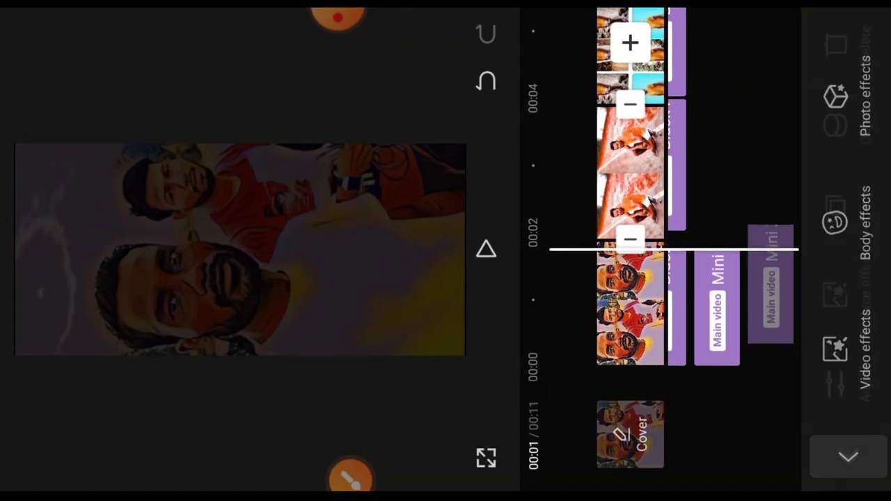
scroll(696, 251, up, 3)
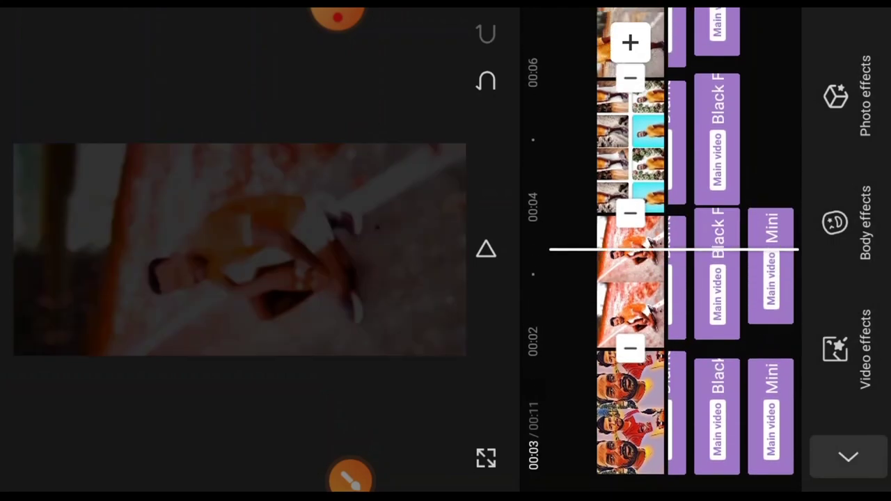
click(846, 205)
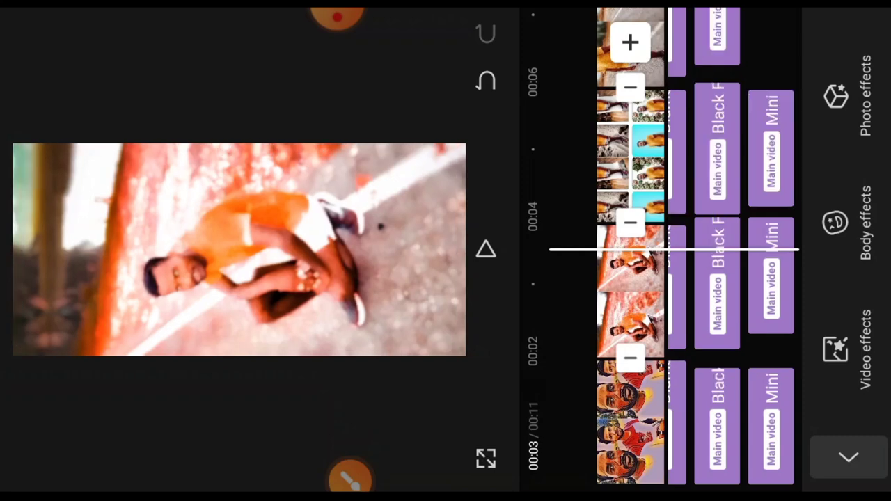
Open and close the effects panel, then check the Mini Zoom copy near 00:08.
scroll(696, 251, up, 3)
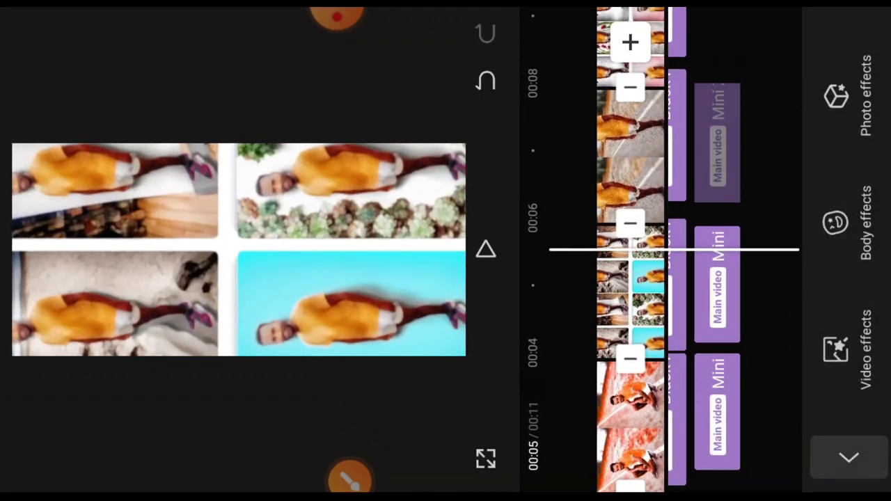
scroll(696, 251, up, 2)
scroll(696, 251, up, 1)
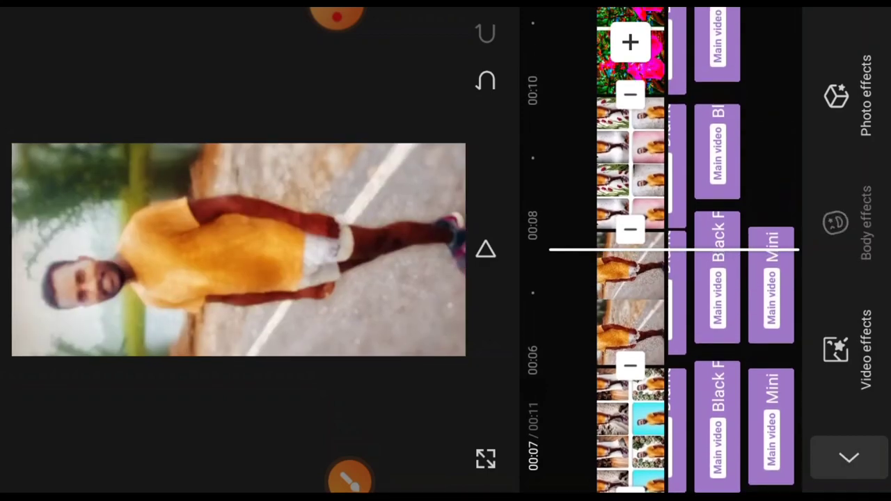
click(839, 348)
click(553, 43)
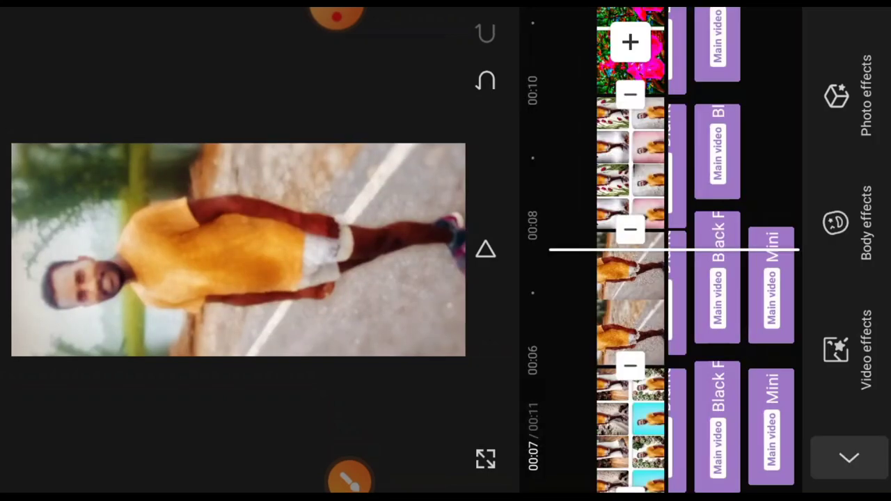
scroll(697, 250, up, 1)
click(771, 314)
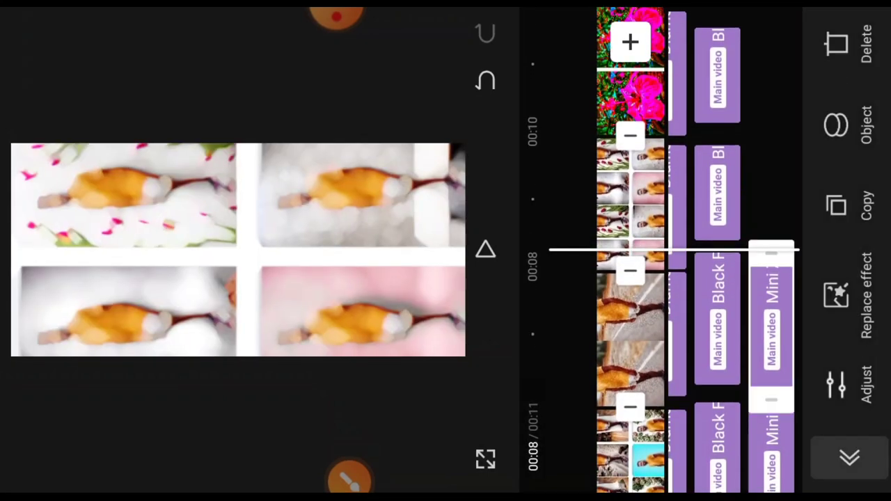
key(Escape)
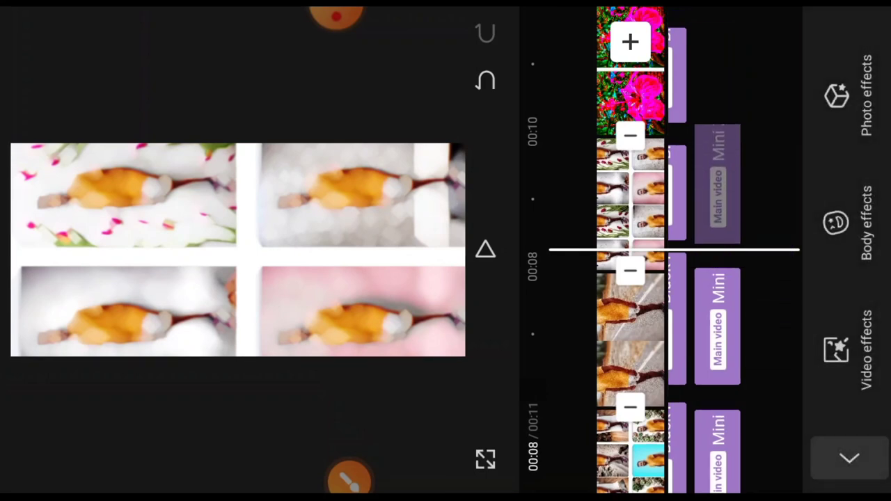
Dismiss the video effects browser, deselect the Mini effect and scroll back to the start.
scroll(696, 251, up, 2)
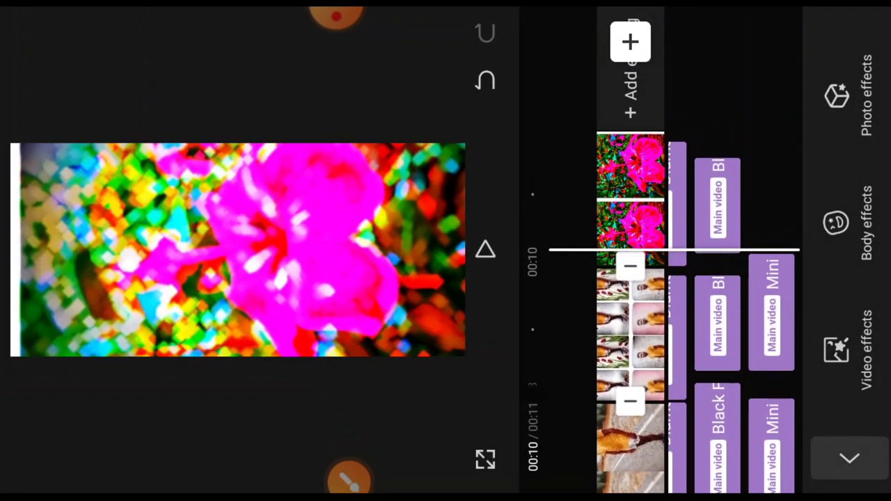
click(837, 350)
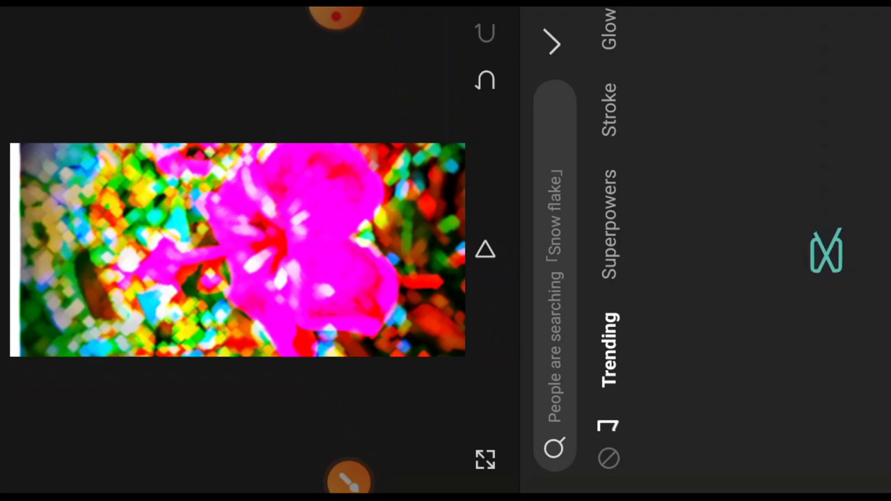
key(Escape)
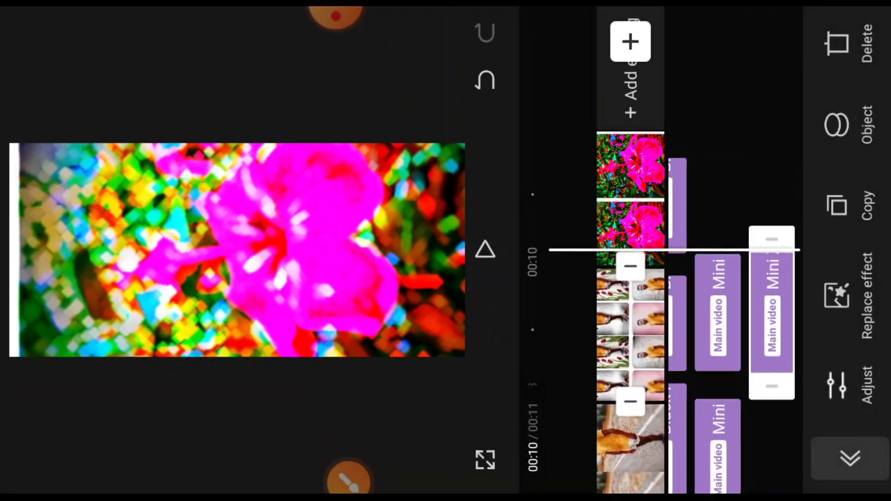
scroll(630, 251, up, 3)
click(766, 174)
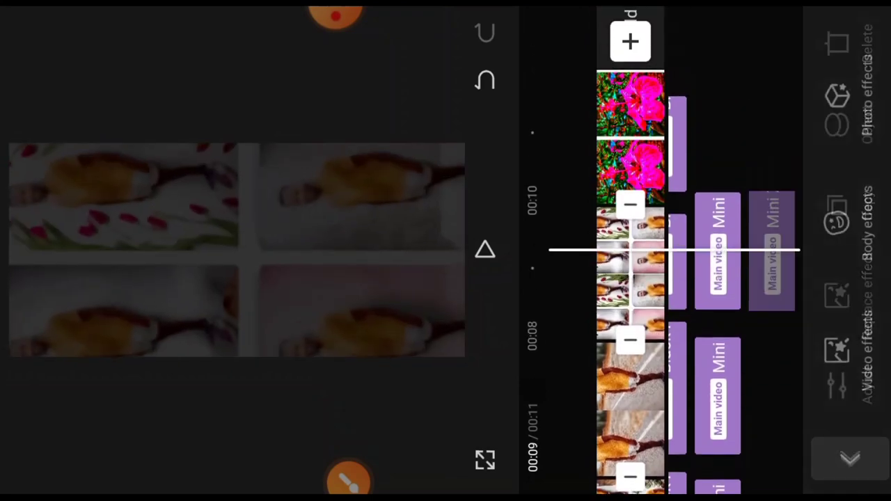
scroll(630, 279, up, 10)
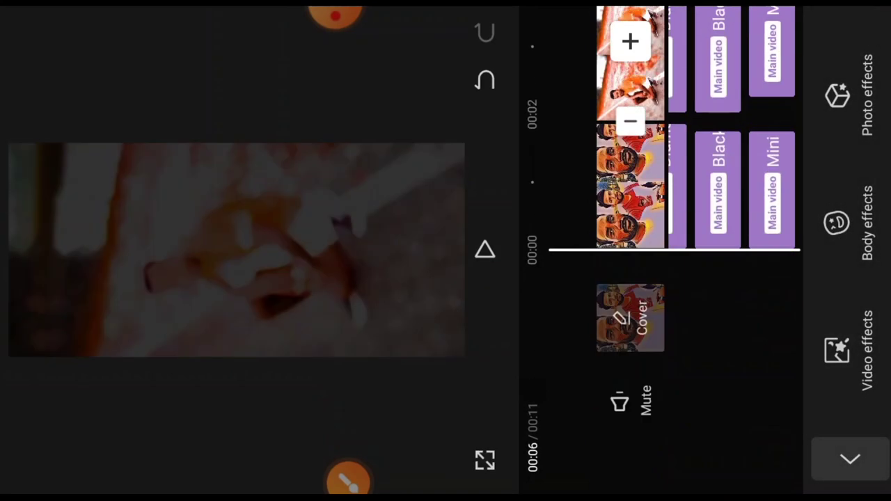
Play the slideshow from the start, then select the 1.9-second first clip.
click(485, 249)
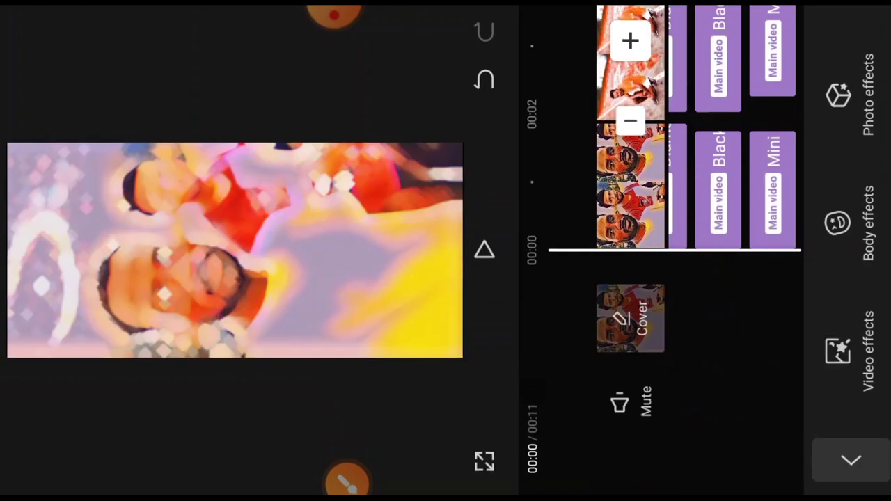
click(630, 184)
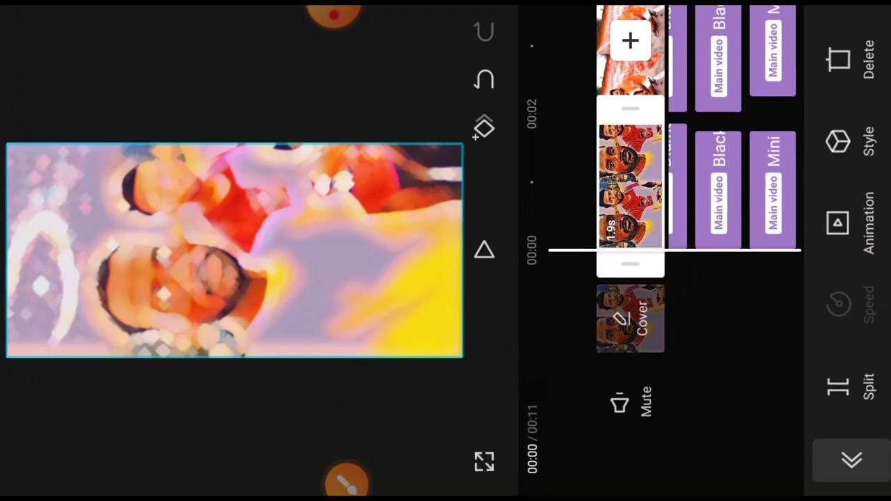
Lengthen the opening group-photo clip from 1.9 to 2.1 seconds, making the project 00:12.
scroll(738, 126, left, 1)
drag(630, 108, 630, 236)
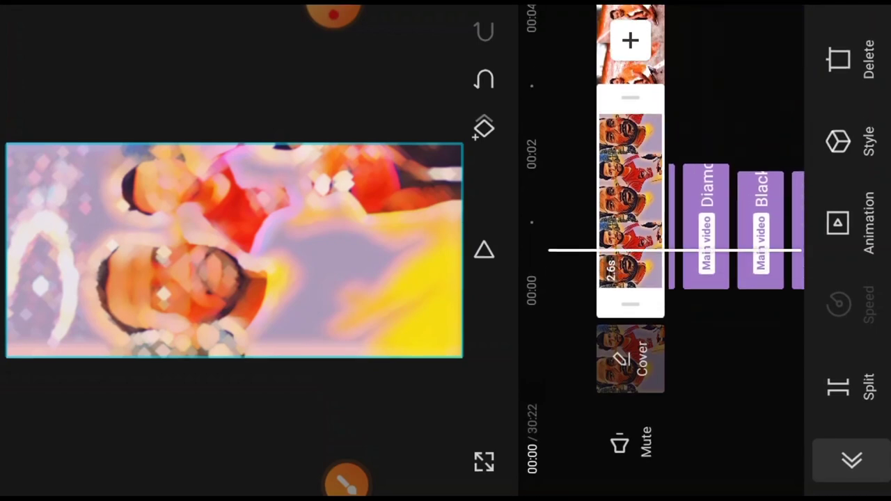
scroll(630, 251, up, 3)
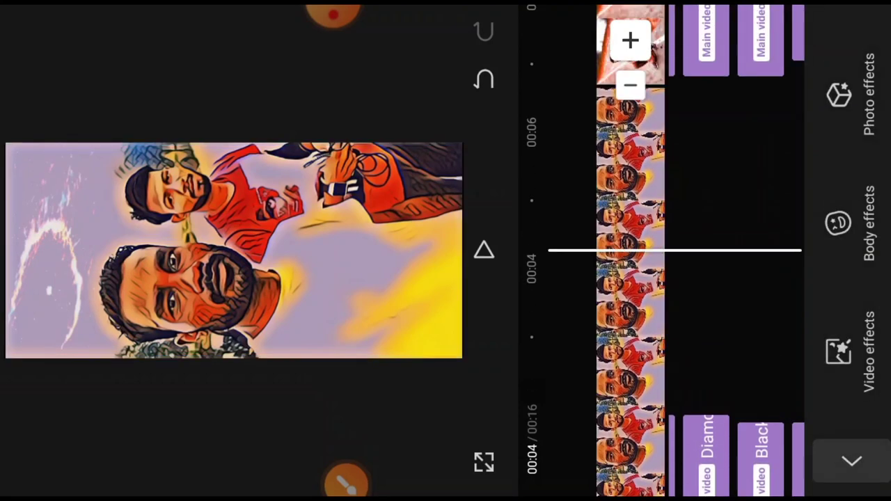
click(630, 292)
scroll(630, 251, down, 2)
scroll(630, 251, up, 3)
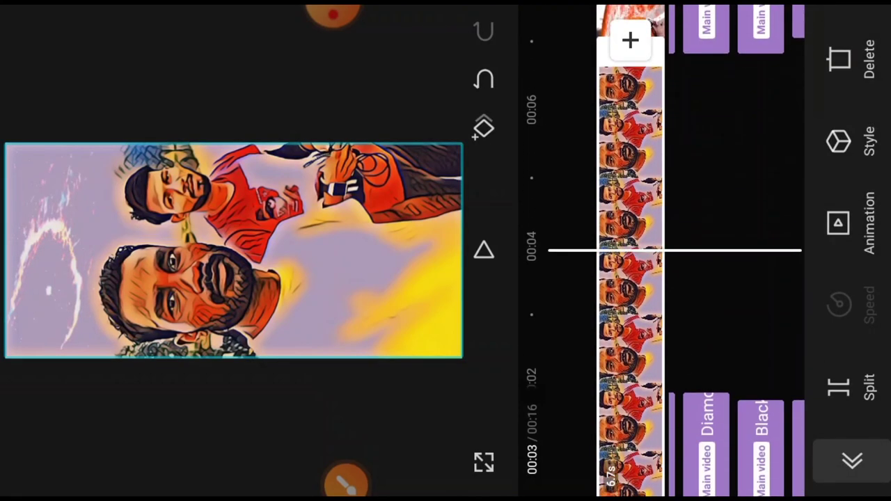
scroll(630, 251, down, 2)
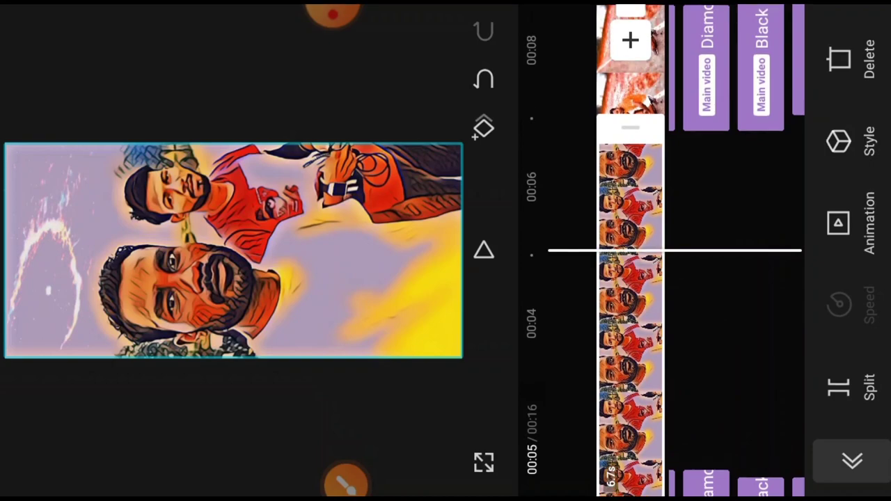
scroll(630, 251, up, 3)
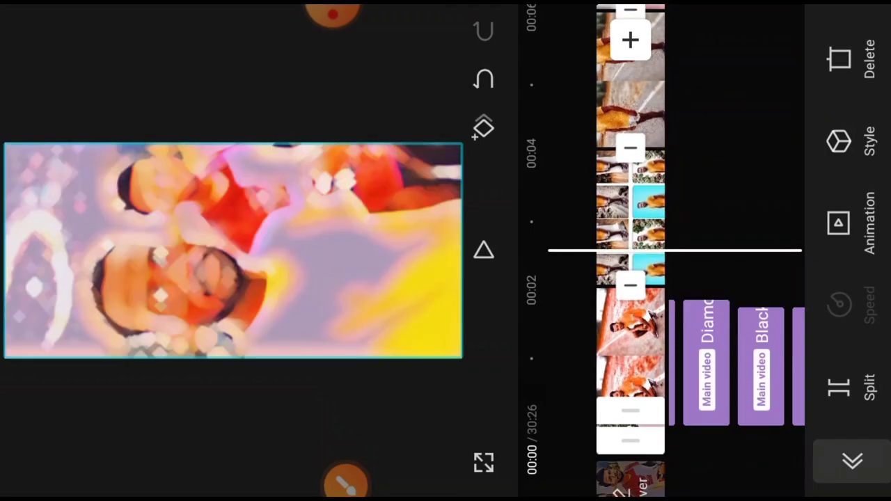
scroll(630, 251, up, 1)
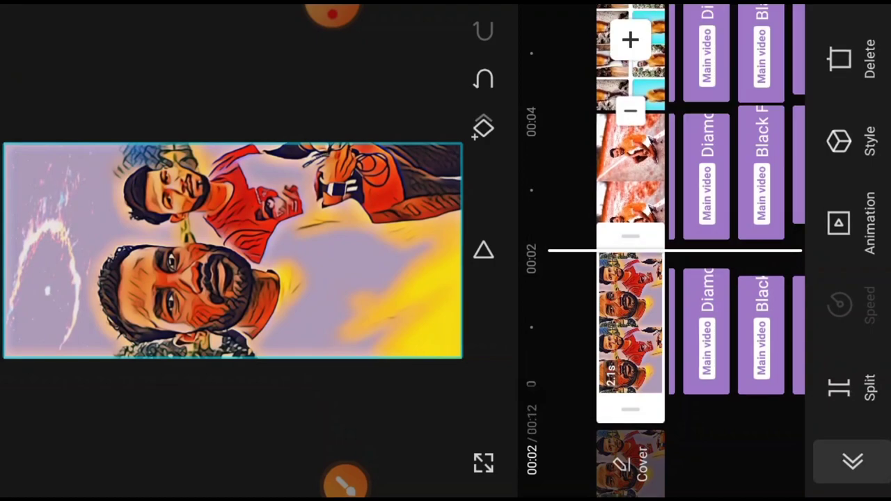
click(853, 462)
scroll(630, 251, up, 2)
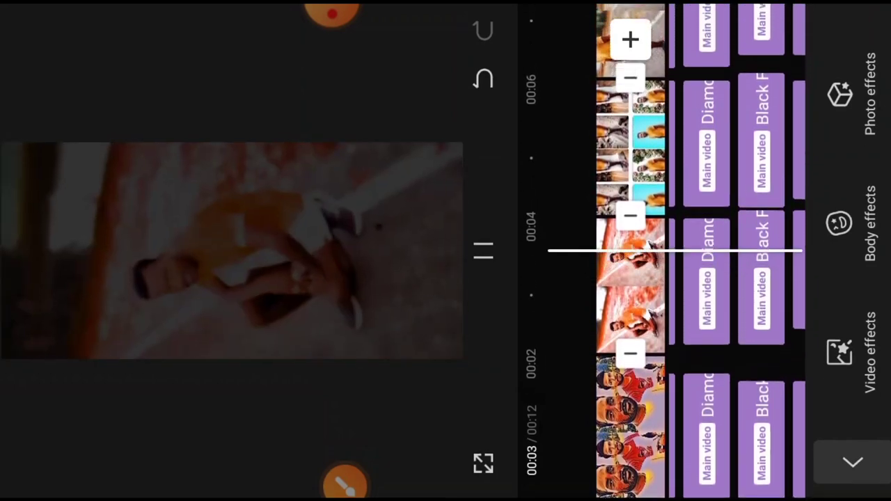
Lengthen the standing-man and collage clips to about 2.3–2.4 seconds each.
drag(630, 209, 630, 278)
click(630, 268)
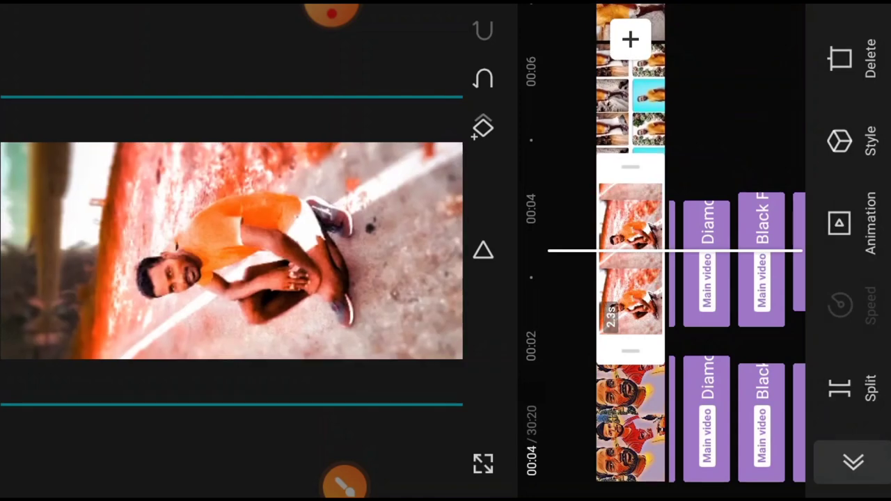
drag(630, 209, 630, 390)
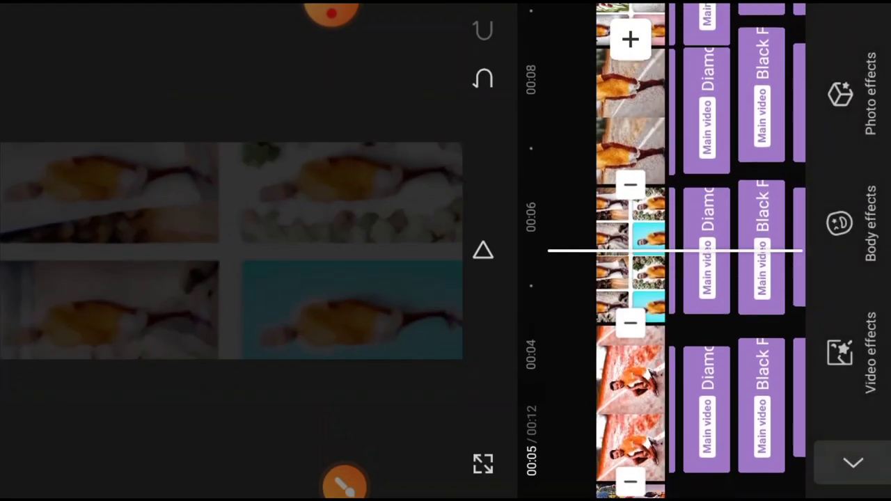
click(630, 292)
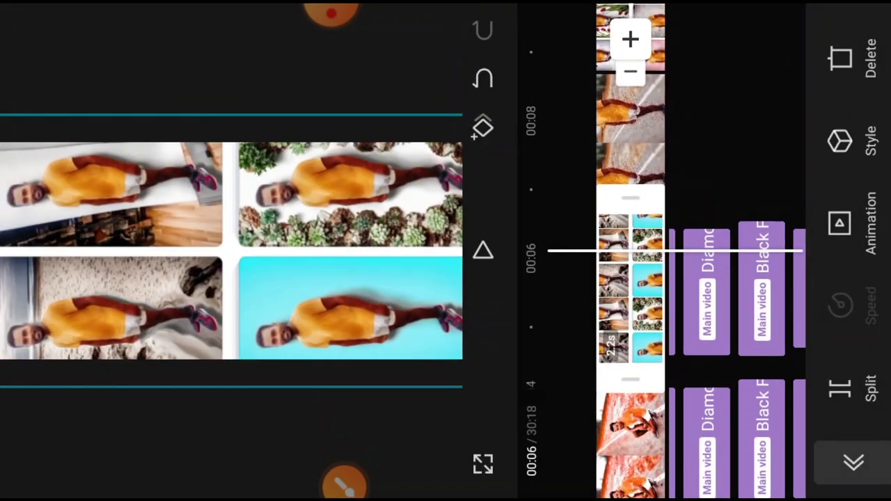
drag(630, 313, 631, 355)
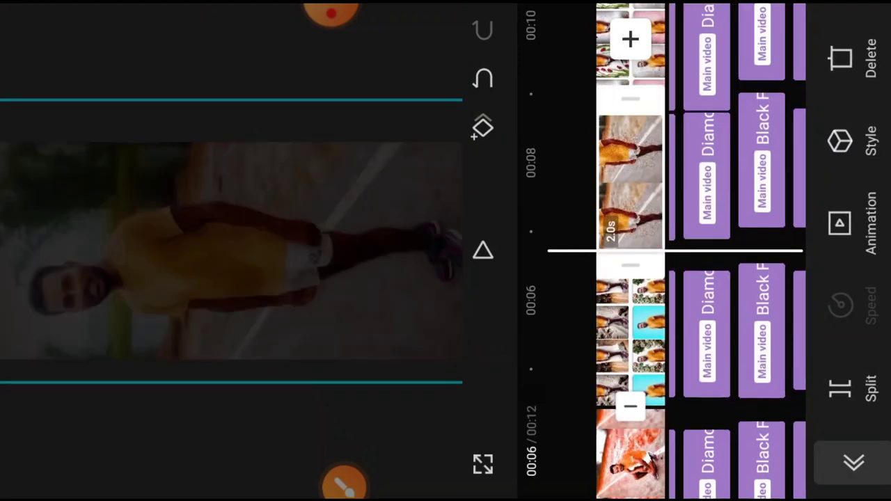
drag(630, 84, 630, 488)
drag(630, 348, 630, 84)
drag(630, 292, 630, 201)
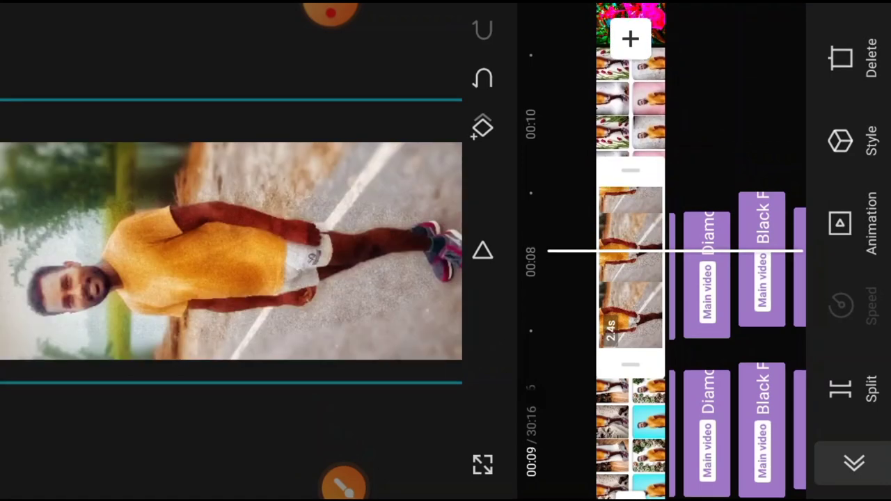
drag(630, 364, 630, 432)
drag(630, 314, 631, 432)
Lengthen the flower collage clip slightly, bringing the slideshow to 00:13, and deselect it.
click(630, 293)
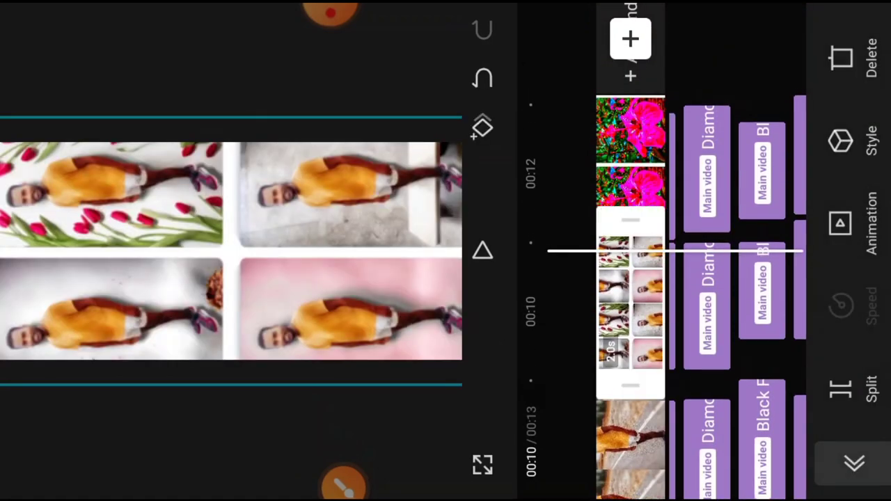
drag(630, 293, 630, 333)
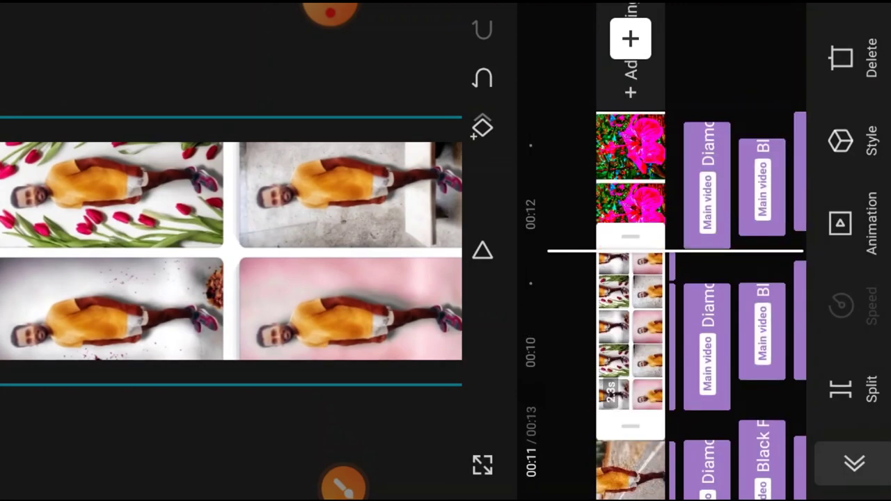
drag(630, 104, 630, 452)
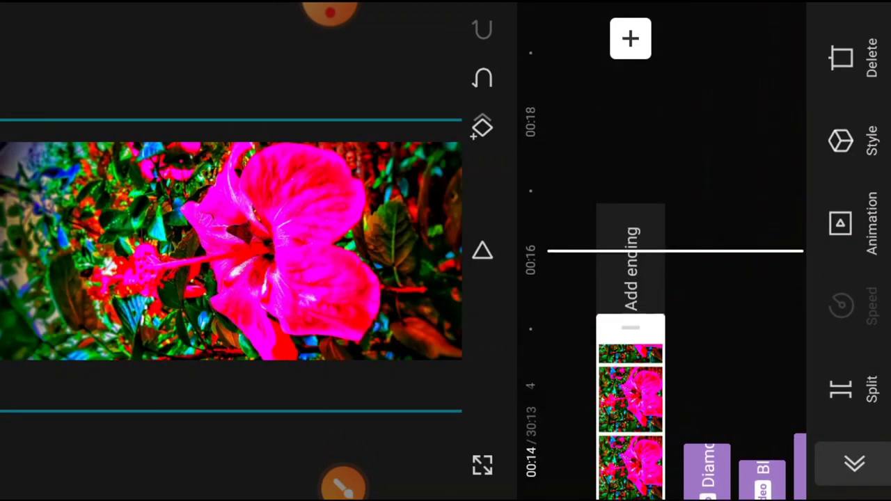
drag(630, 348, 630, 258)
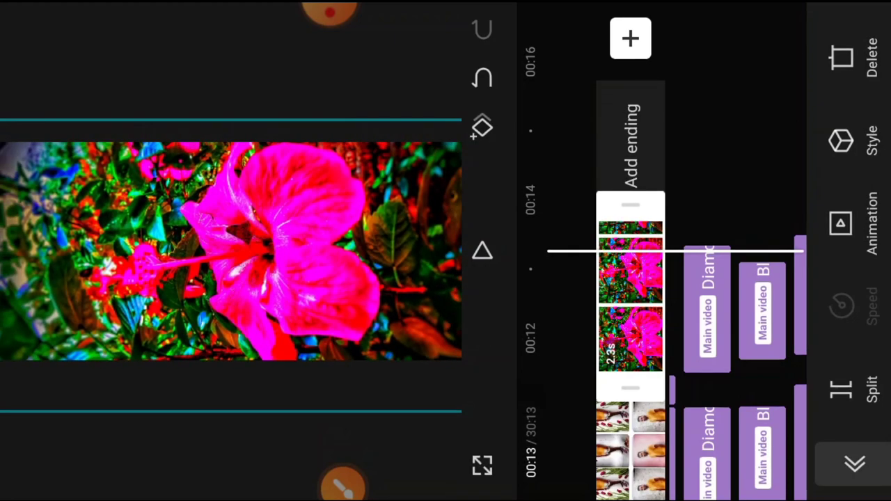
click(855, 464)
drag(631, 453, 630, 105)
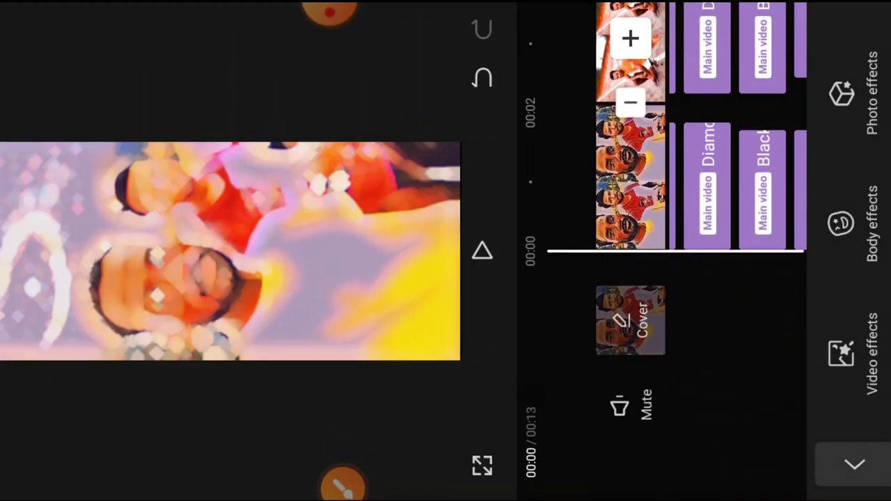
Play the finished 13-second slideshow from its opening group-photo clip.
click(482, 251)
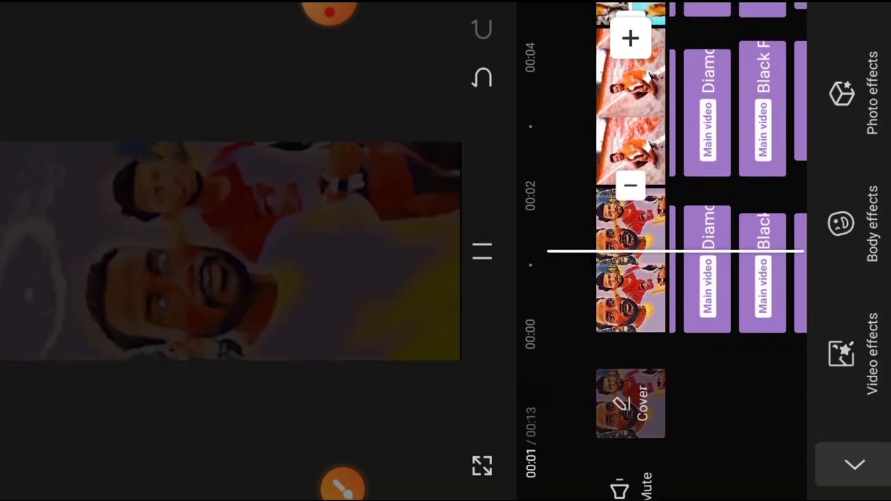